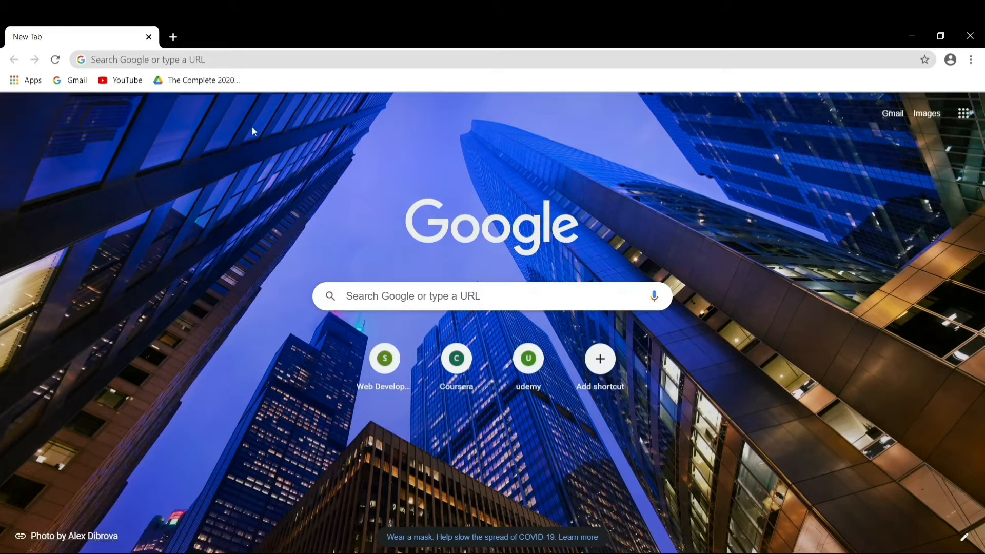
- Search Google for "download android studio" and open the Download Android Studio and SDK tools page on developer.android.com
left_click(234, 62)
type("d")
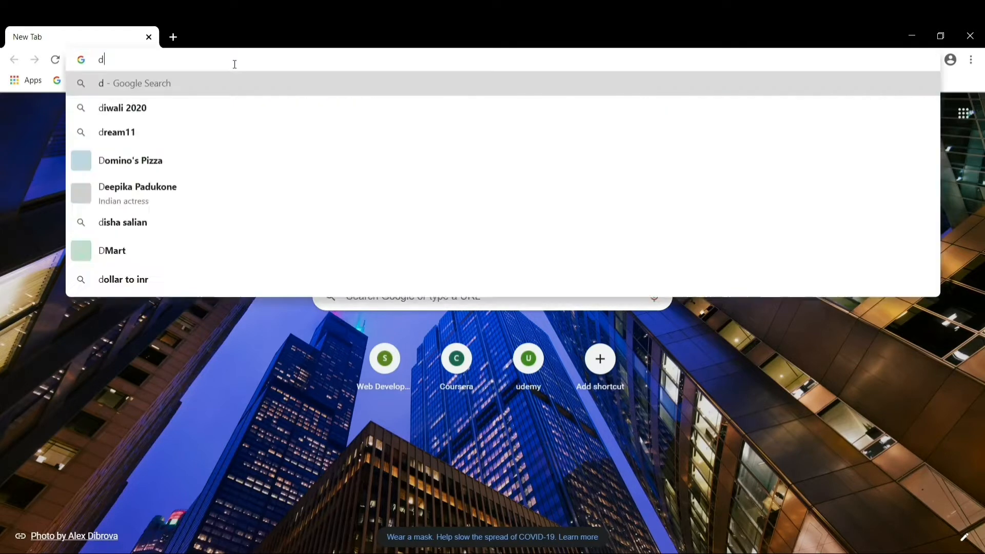
type("ownload and")
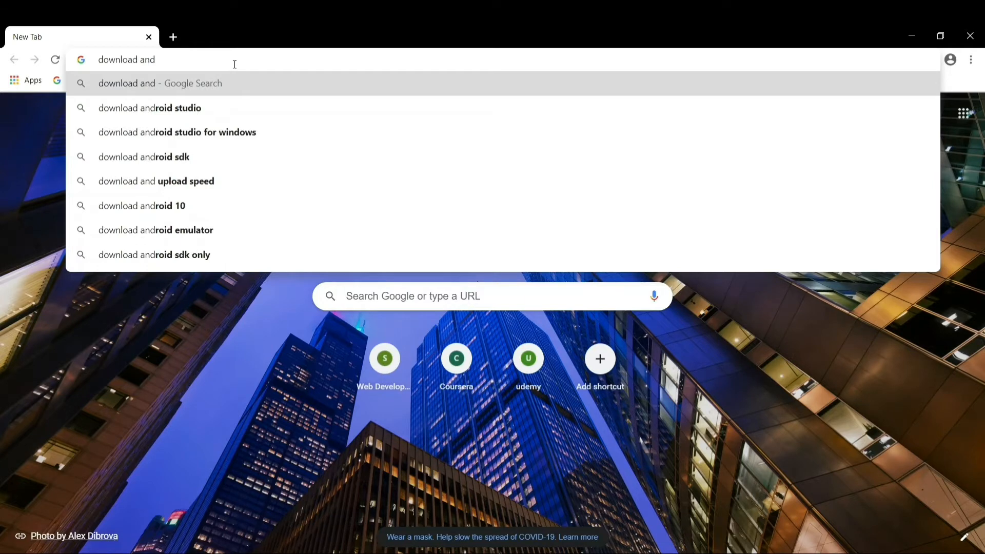
key("Down")
key("Return")
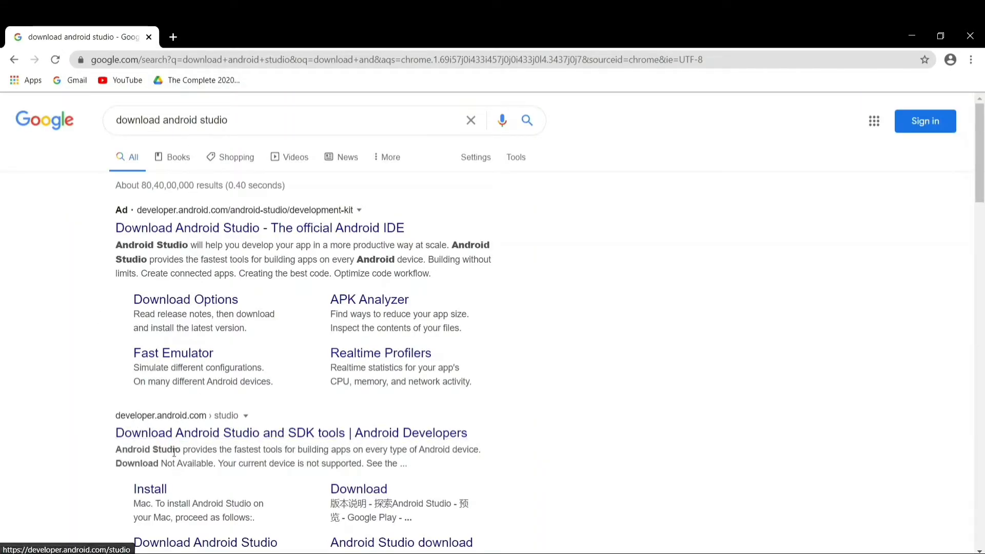
left_click(276, 434)
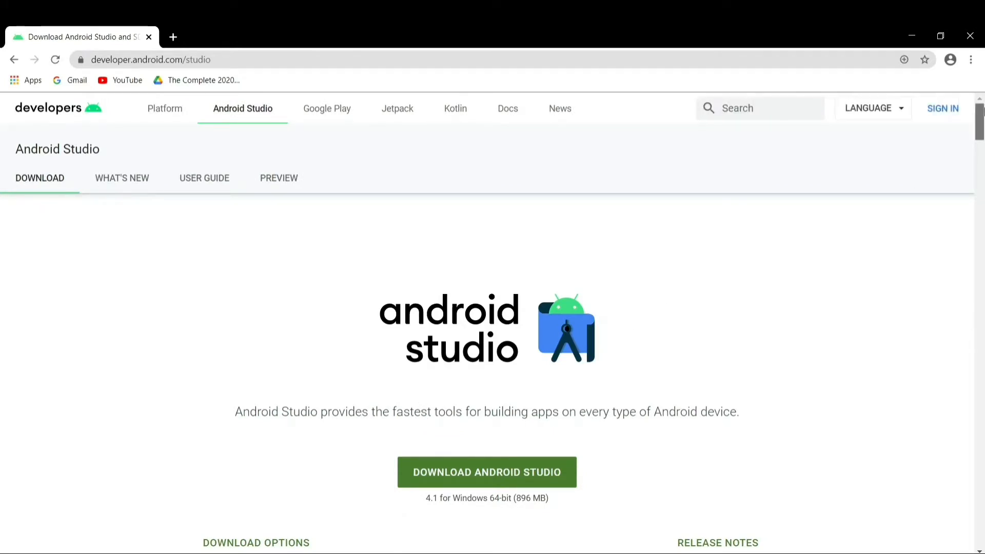
- Examine the offered Android Studio version and the downloads table with its platforms, packages and sizes
scroll(981, 116, "down", 3)
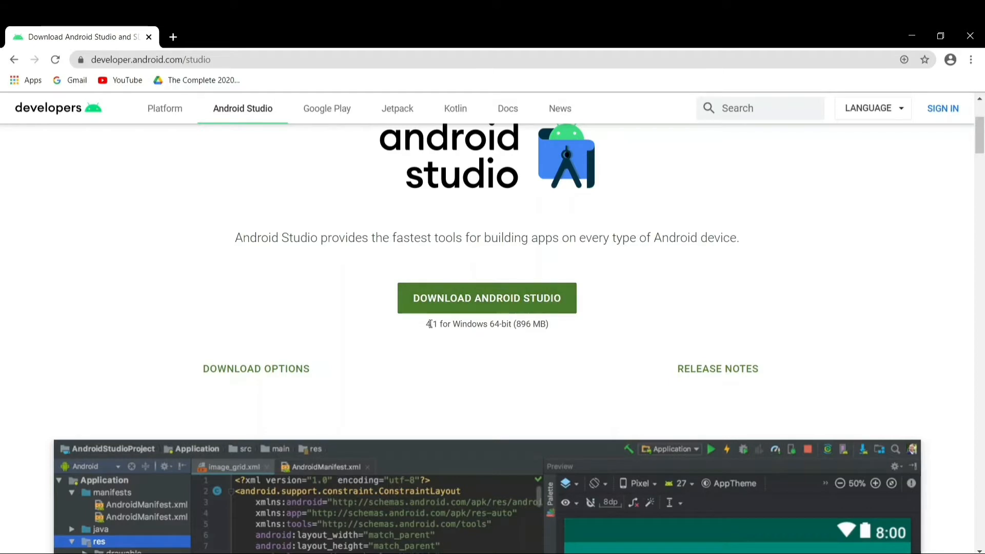
left_click_drag(430, 324, 558, 329)
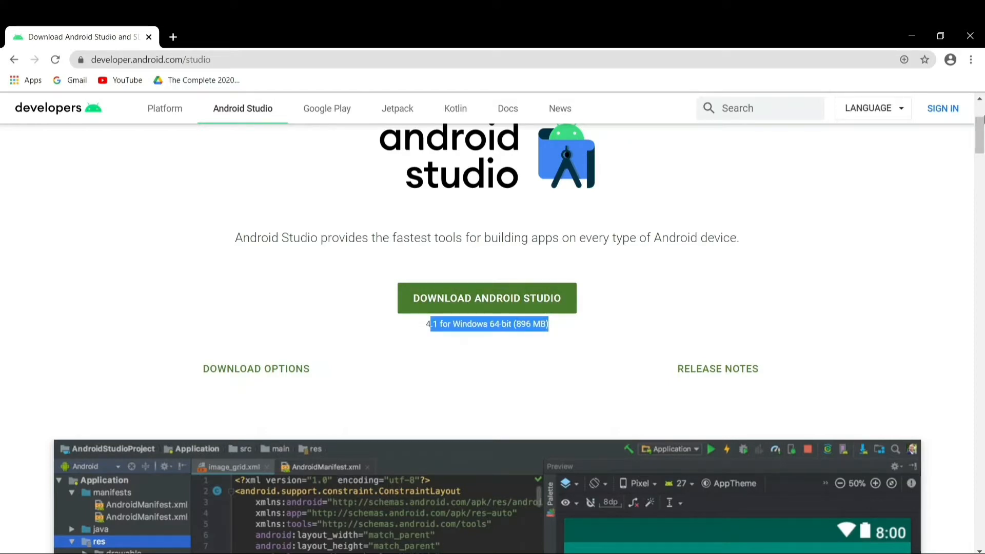
left_click_drag(982, 120, 982, 420)
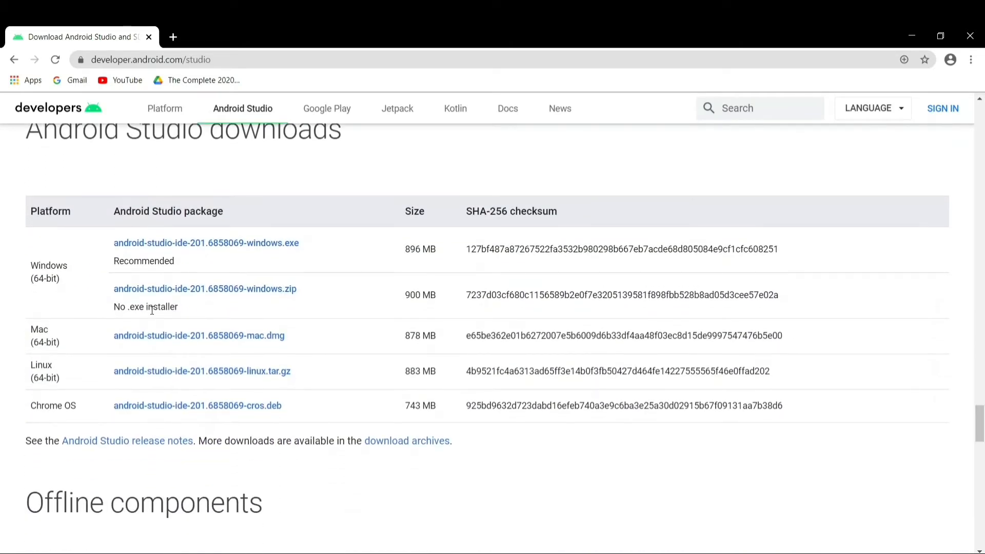
left_click_drag(66, 348, 14, 319)
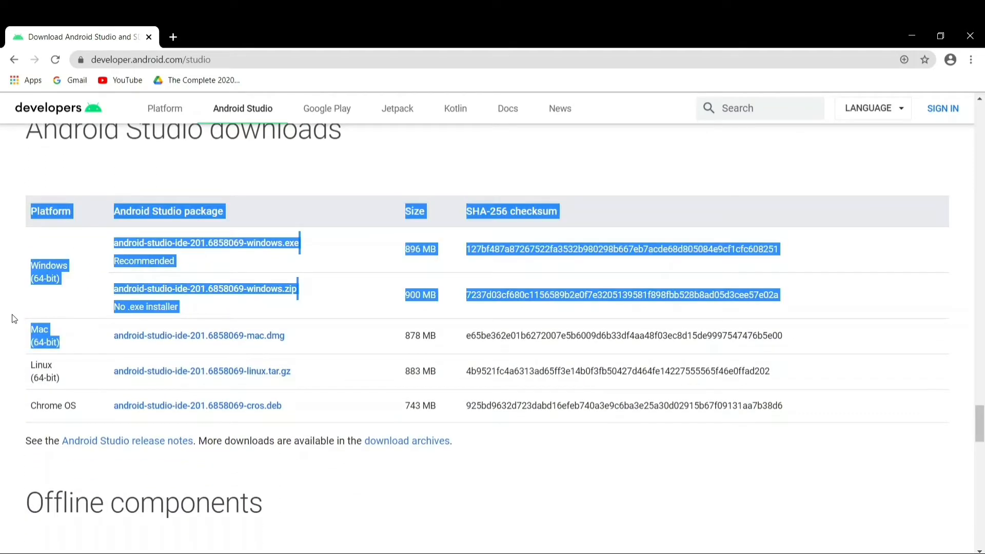
left_click(62, 341)
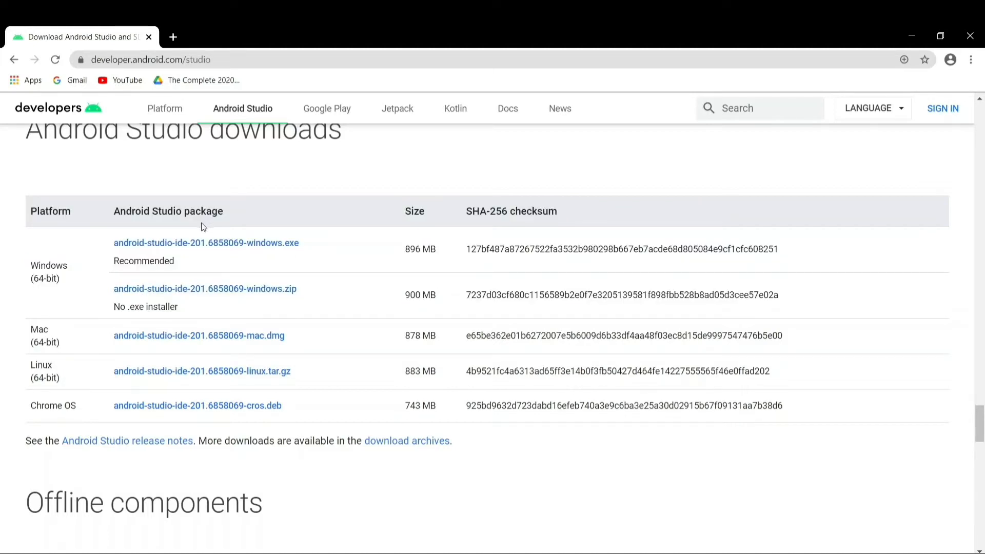
left_click_drag(111, 212, 209, 210)
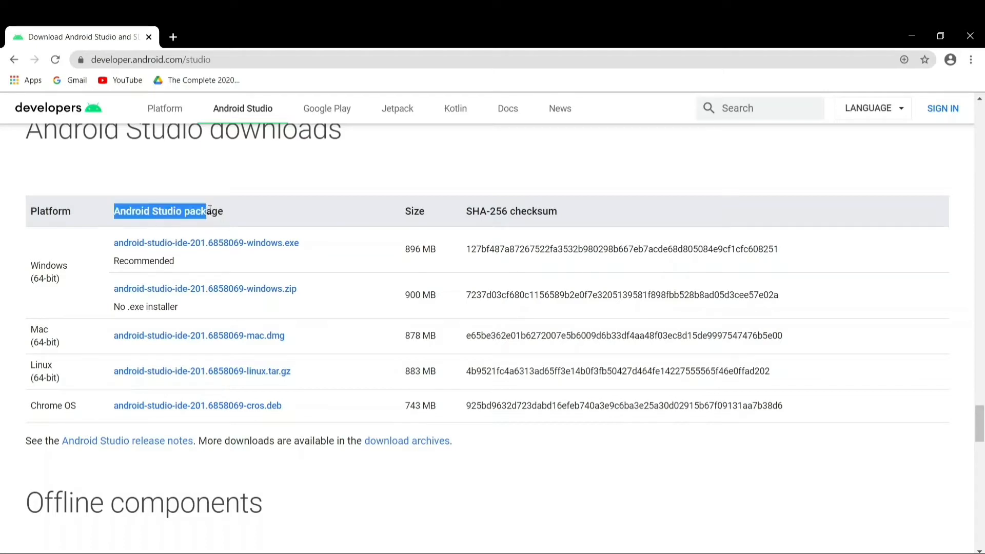
left_click(362, 218)
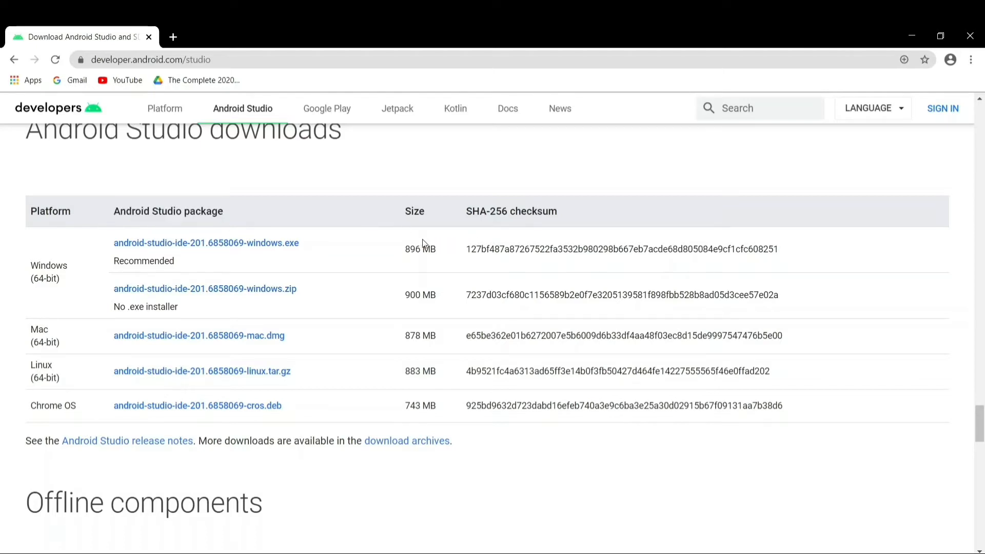
left_click_drag(429, 247, 437, 249)
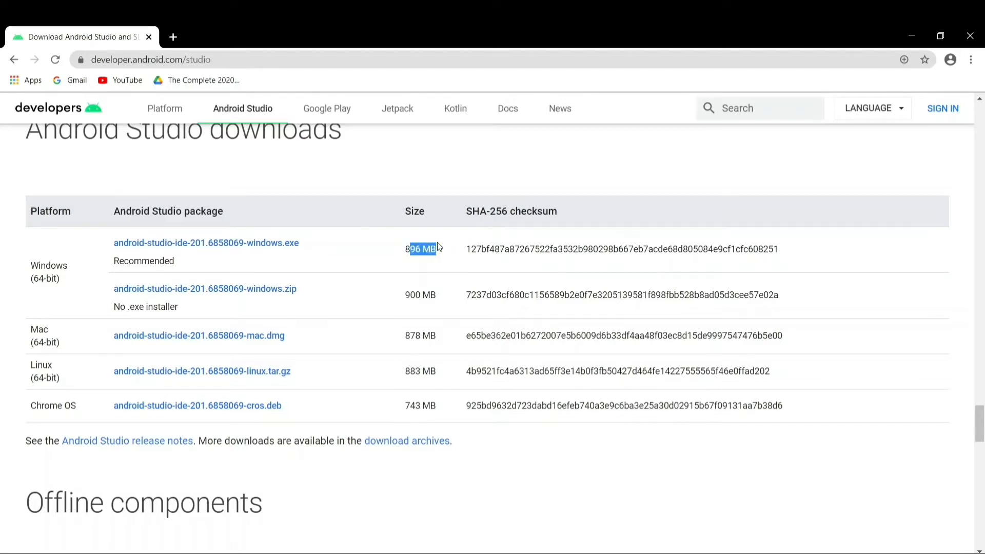
- Start downloading android-studio-ide-201.6858069-windows.exe after agreeing to the terms and conditions, and cancel the running download
left_click(287, 244)
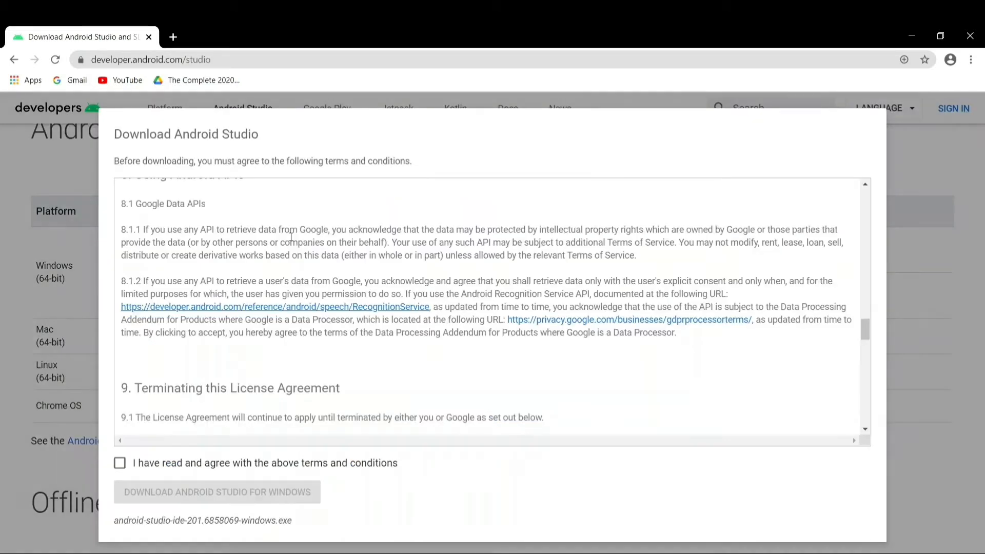
left_click(119, 463)
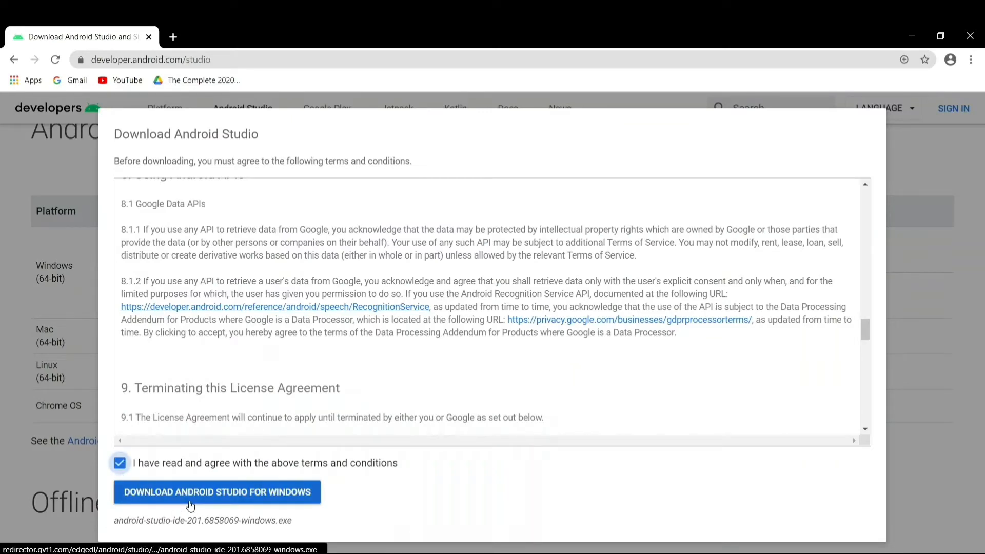
left_click(177, 496)
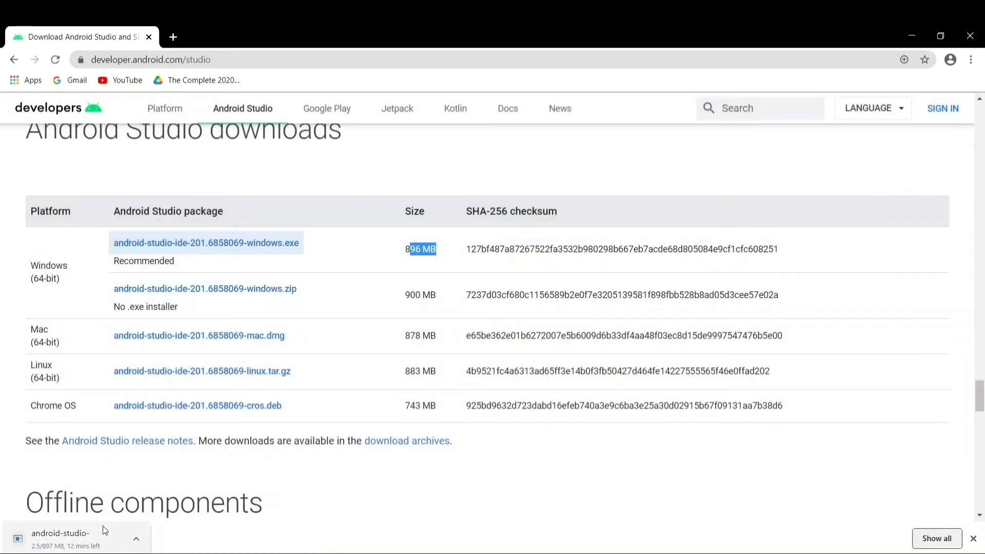
left_click(136, 541)
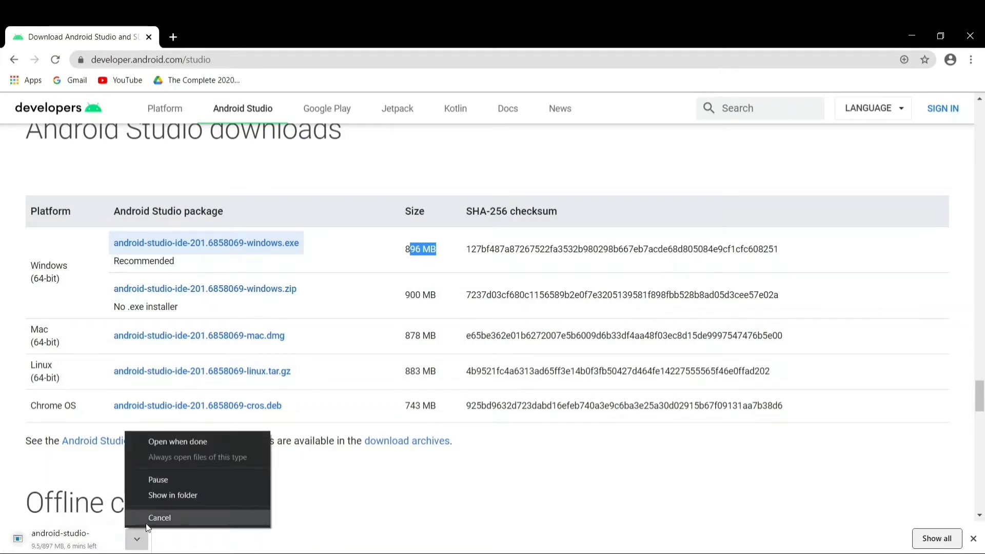
left_click(149, 520)
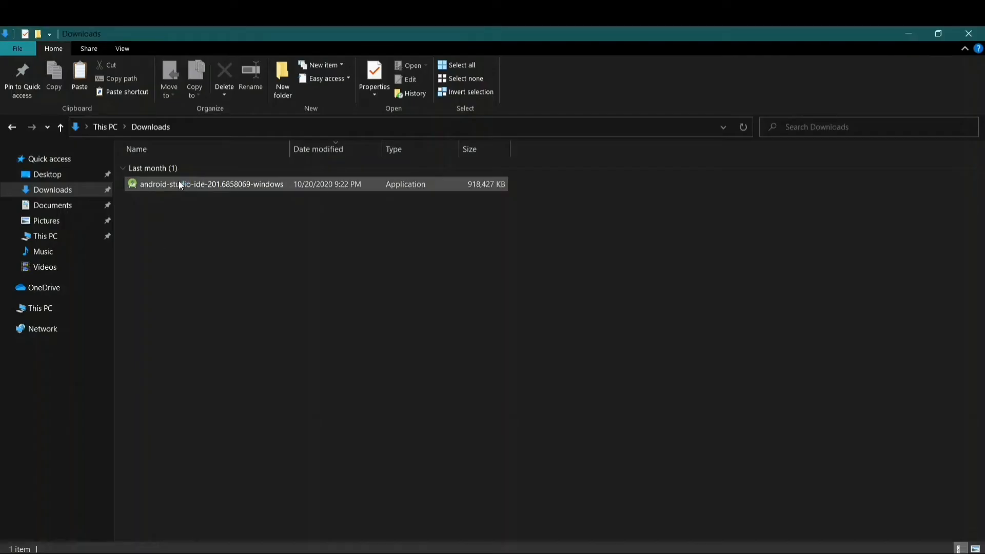
- Launch the android-studio-ide-201.6858069-windows installer from the Downloads folder and exclude Android Virtual Device from the components to install
left_click(179, 187)
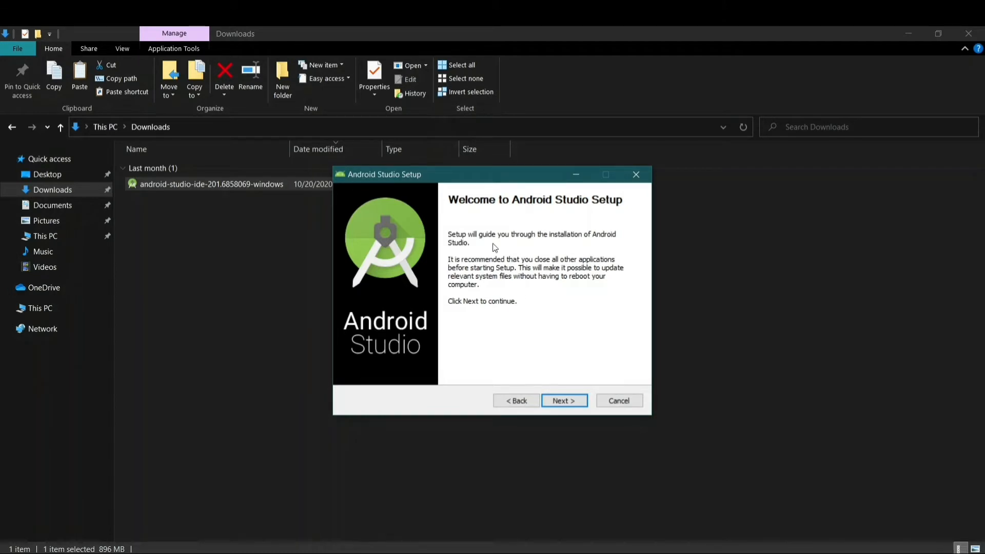
left_click(562, 405)
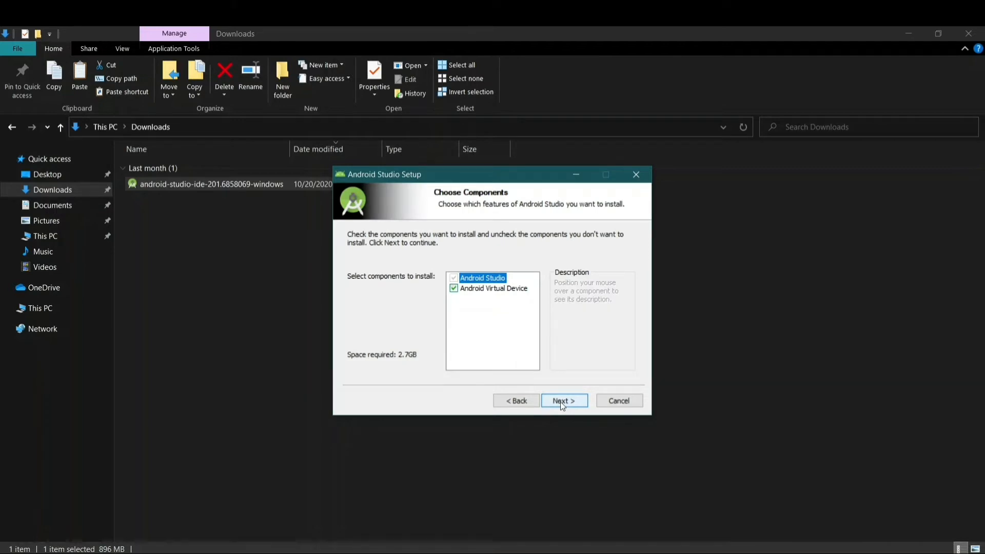
mouse_move(458, 291)
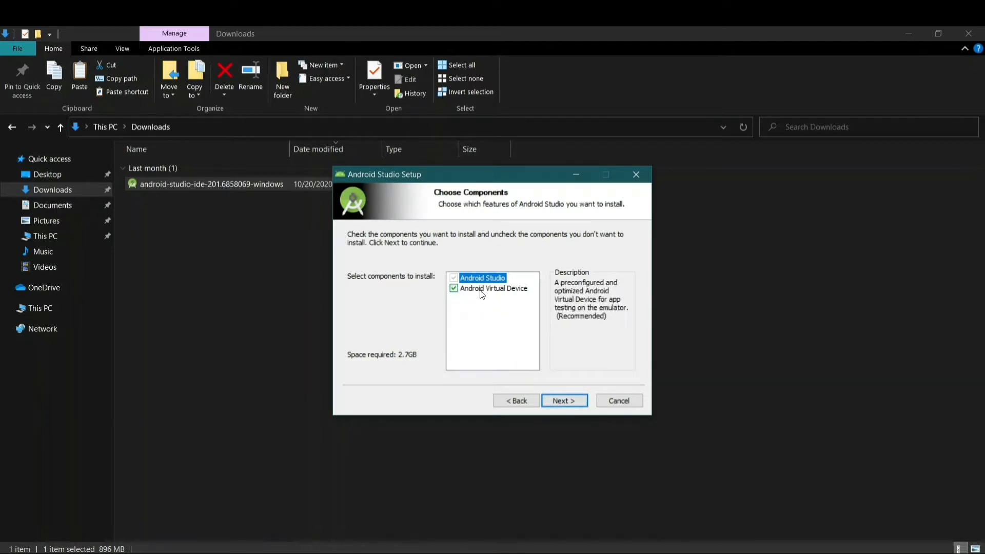
left_click(454, 289)
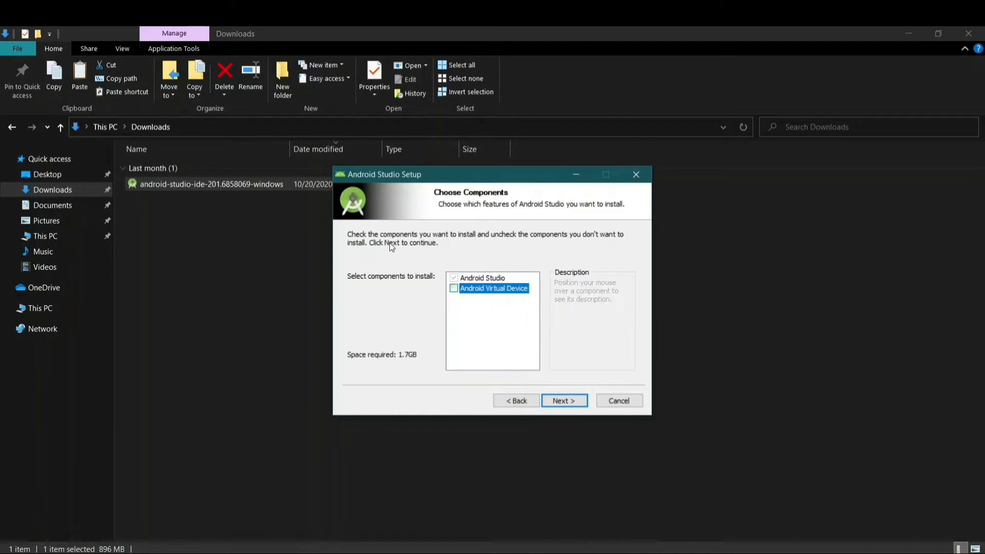
mouse_move(465, 292)
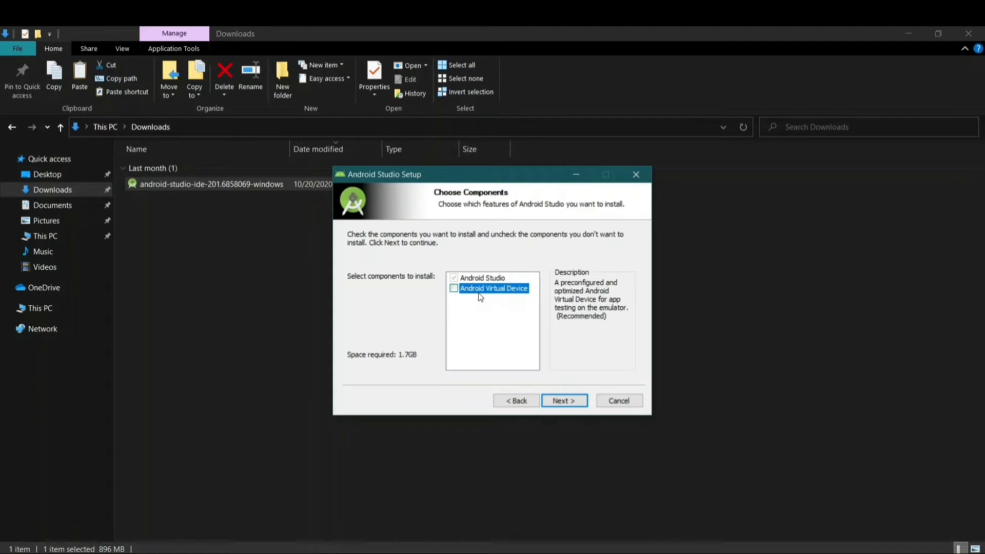
left_click(561, 404)
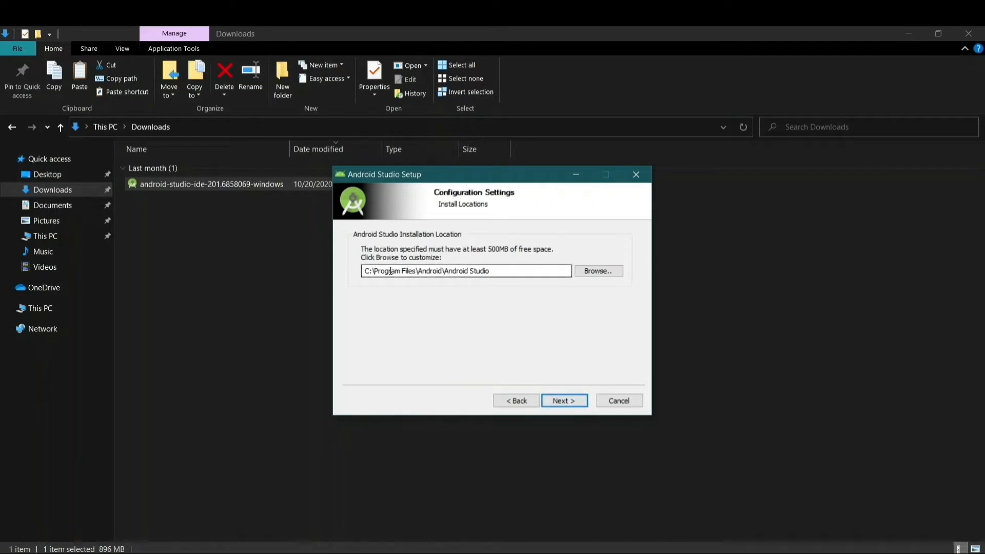
left_click(601, 275)
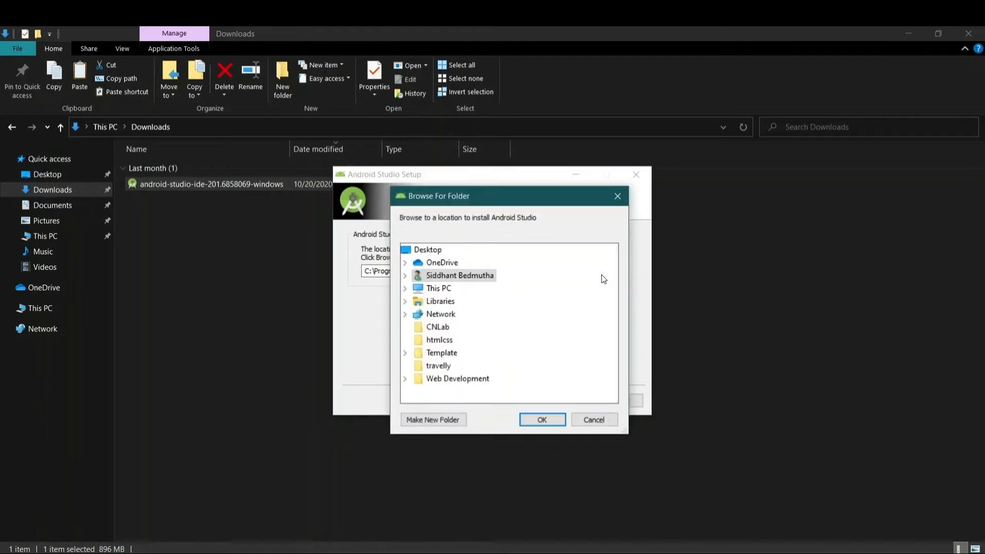
left_click(439, 293)
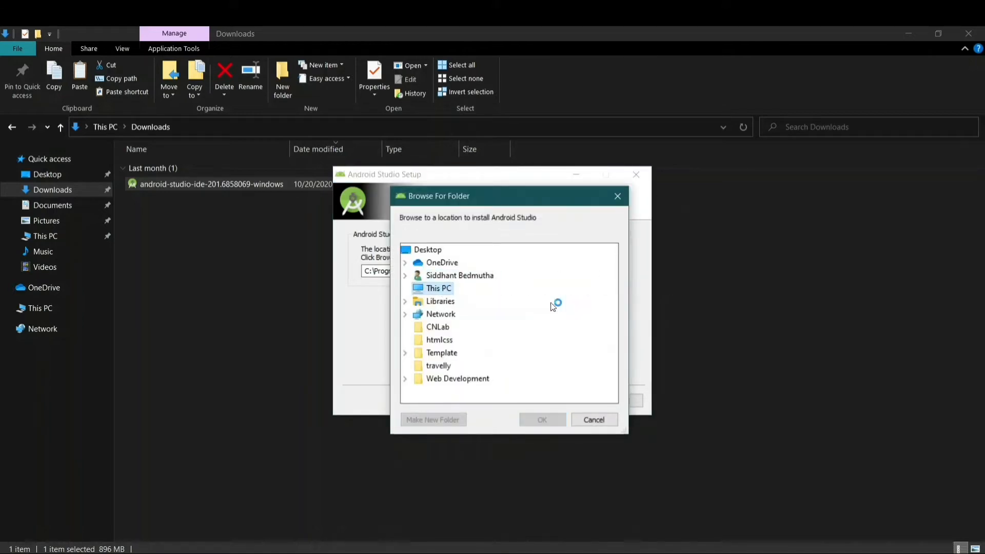
left_click(405, 289)
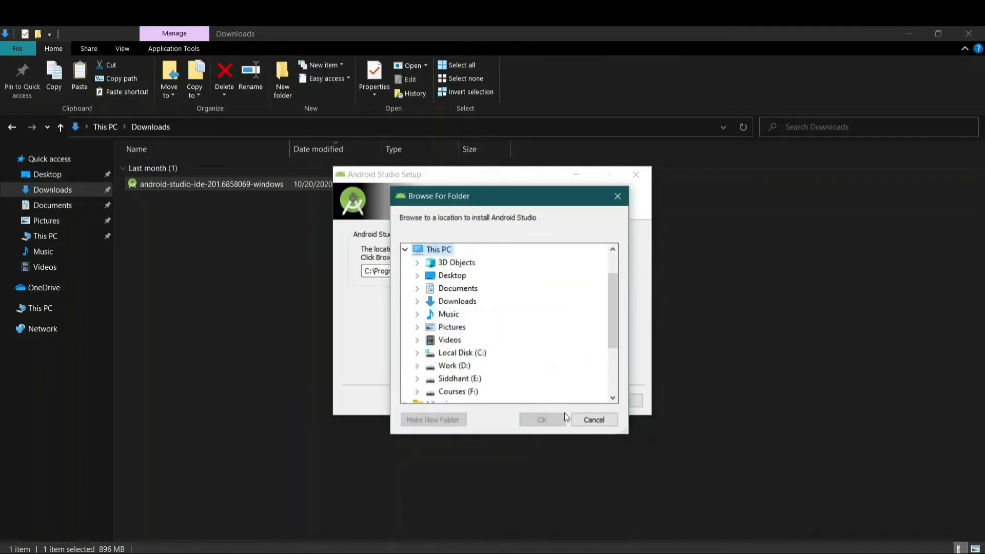
left_click(585, 423)
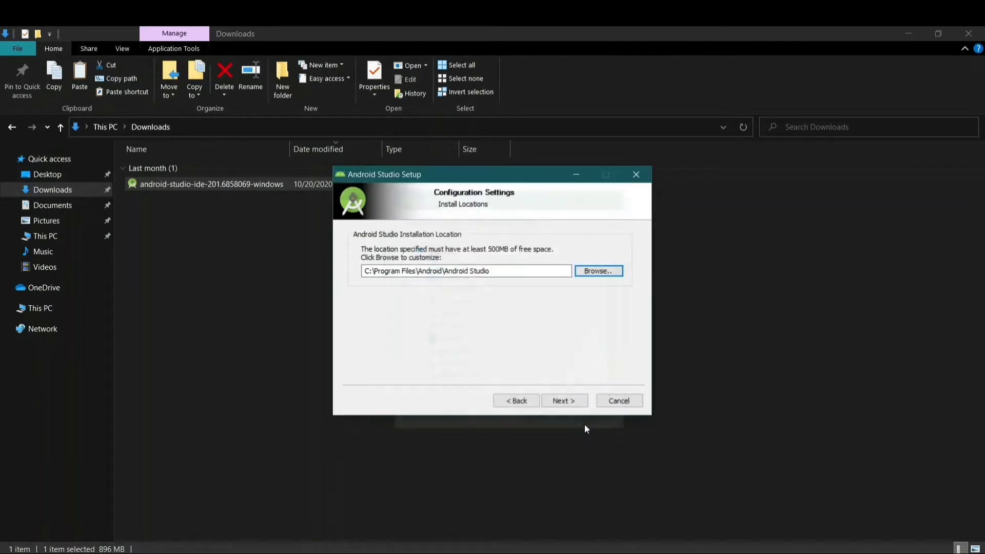
- Install to C:\Program Files\Android\Android Studio with the Android Studio Start Menu folder, and finish setup with Start Android Studio enabled
left_click(561, 398)
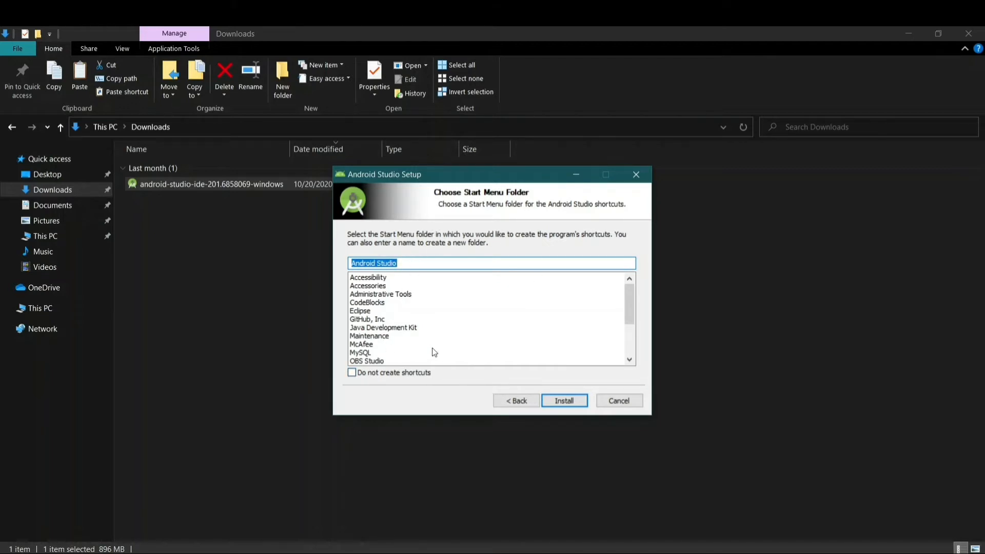
left_click(570, 402)
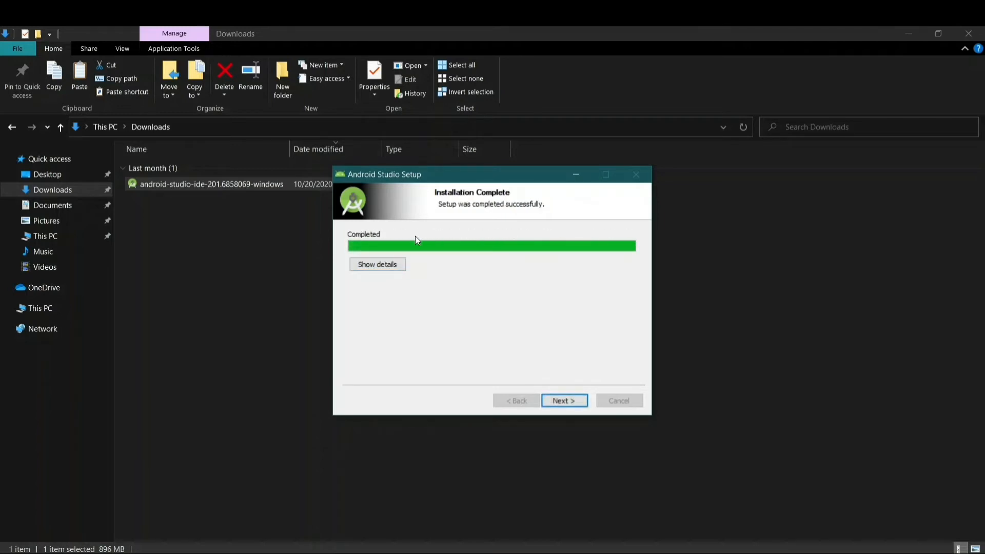
left_click(369, 267)
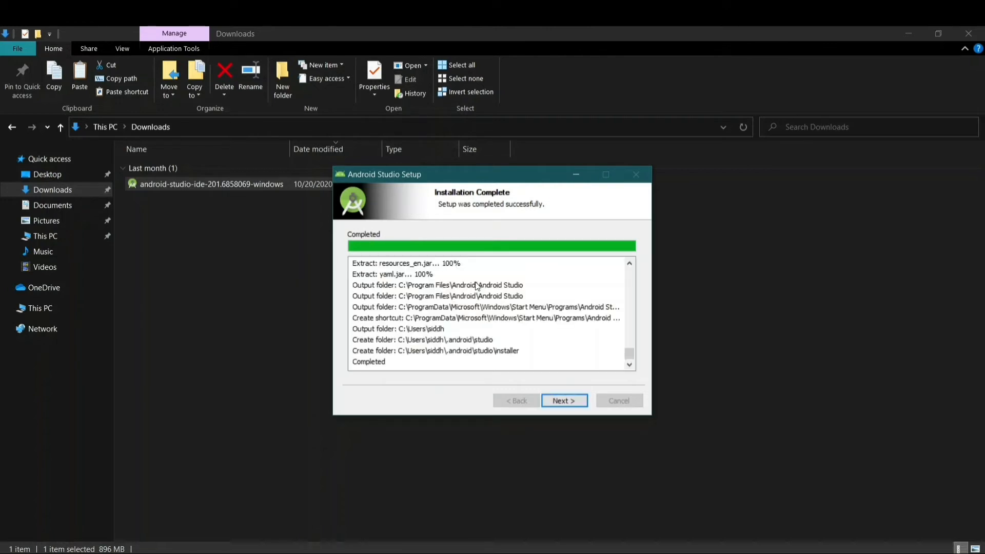
left_click(560, 401)
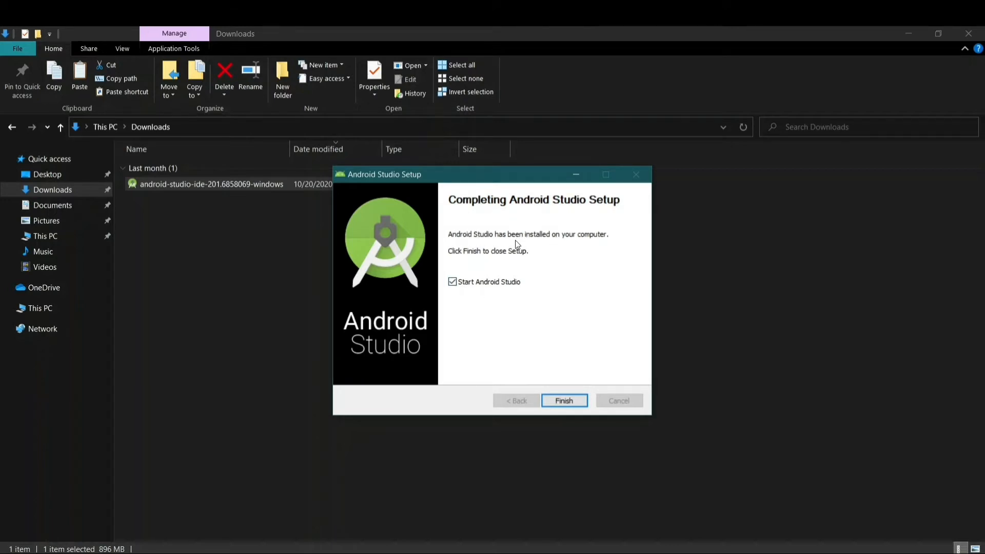
left_click(557, 399)
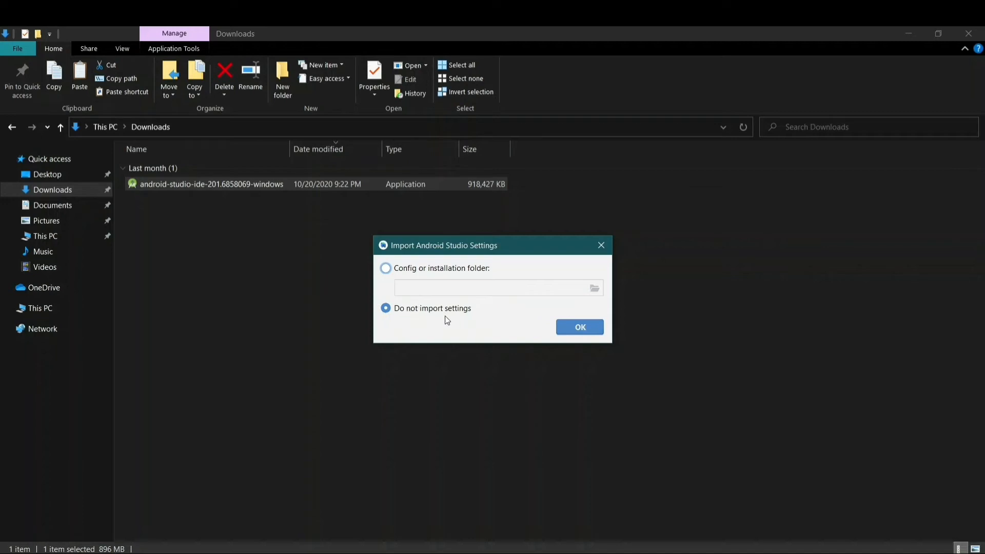
- Skip importing settings, allow sending usage statistics to Google, and proceed to the setup wizard's Install Type page
left_click(566, 327)
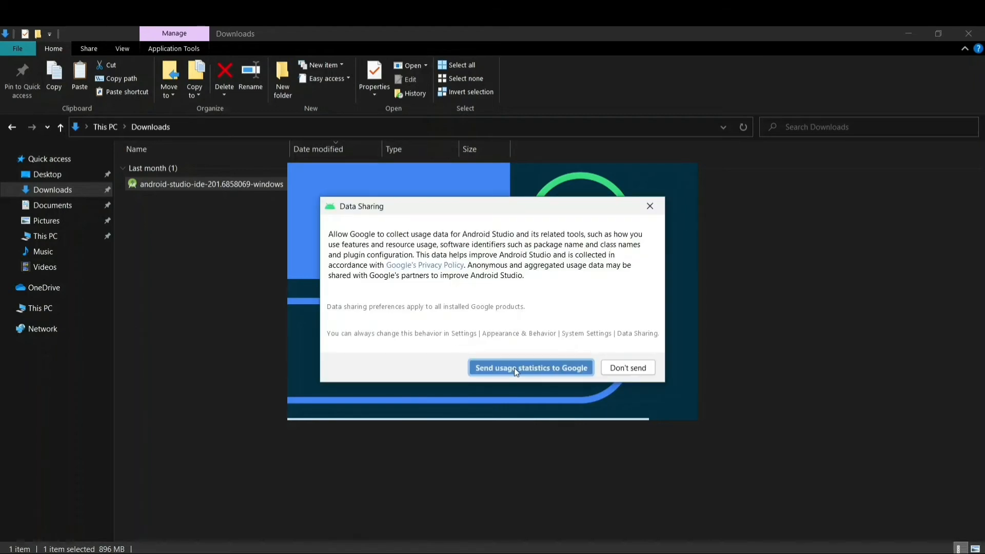
left_click(519, 368)
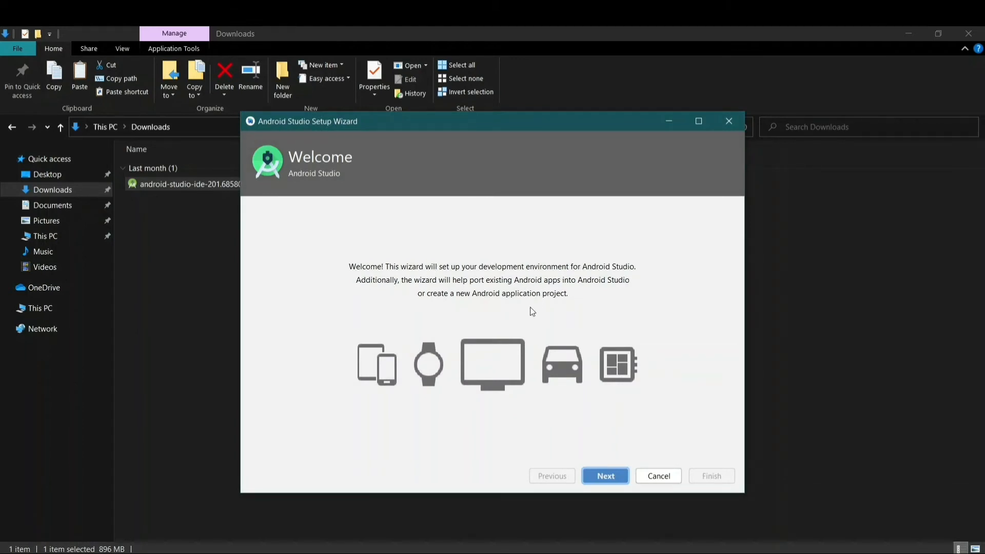
left_click(604, 476)
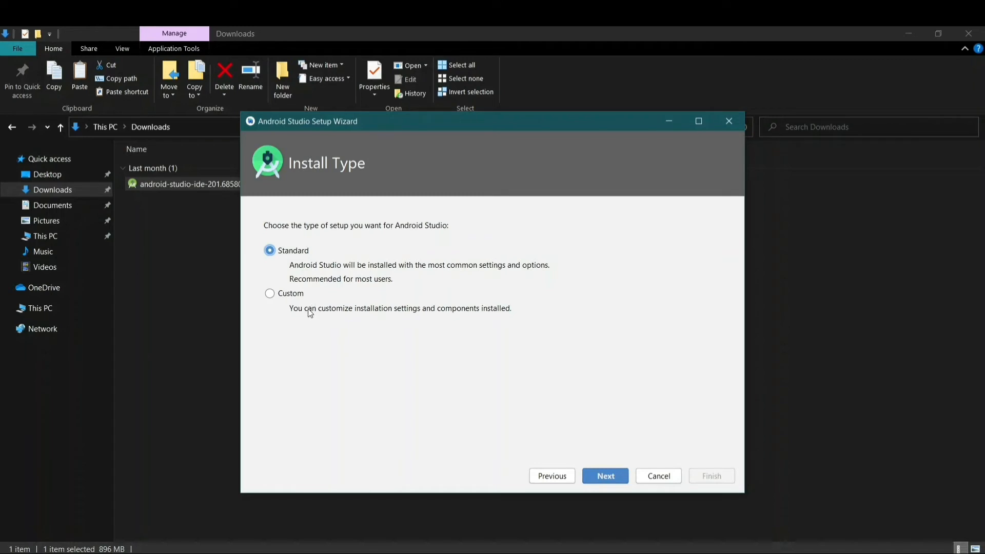
- Choose the Standard install type and the Light UI theme, and proceed to the Verify Settings page
left_click(270, 293)
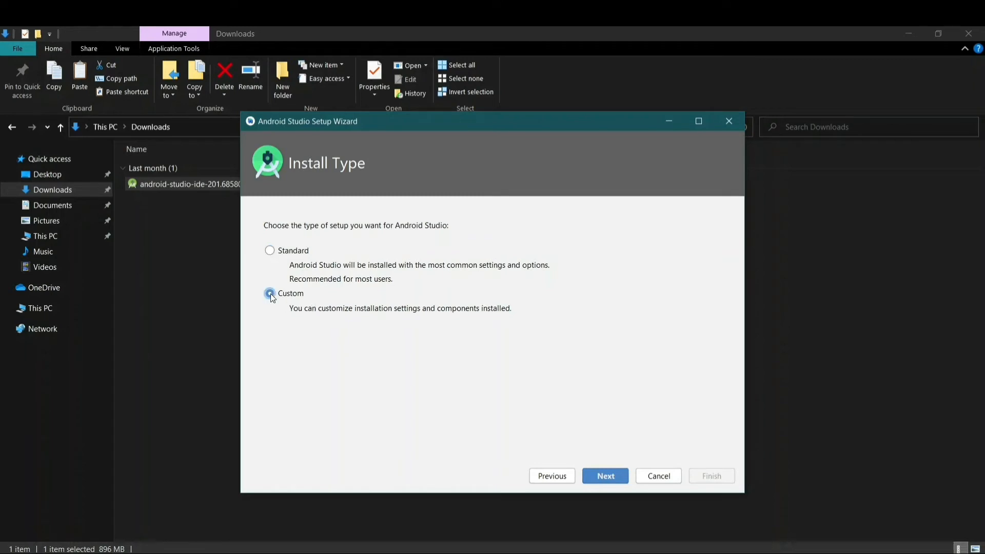
left_click(276, 251)
left_click(598, 469)
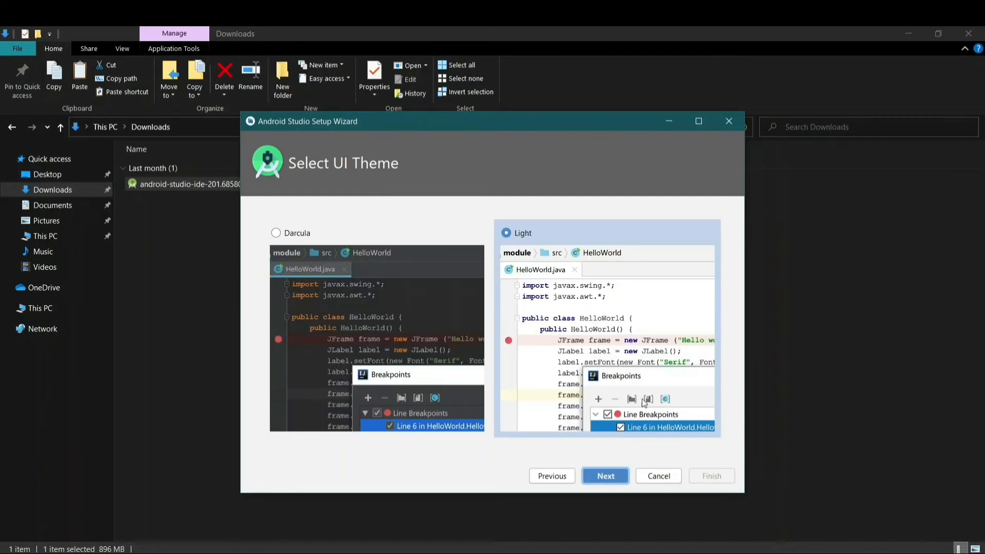
left_click(299, 236)
left_click(505, 232)
left_click(607, 477)
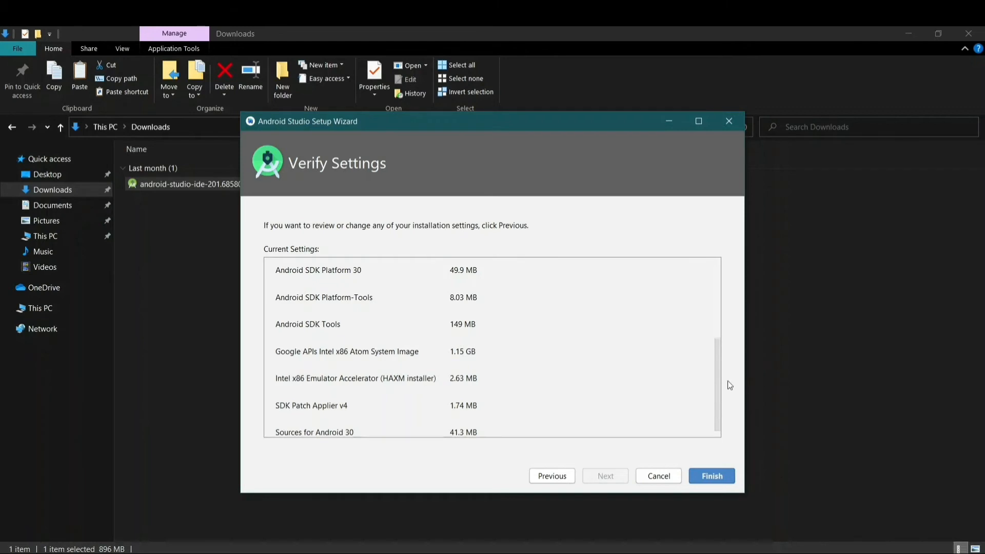
- Review the current settings, total download size, and the SDK components to download with their individual sizes
left_click_drag(717, 387, 719, 296)
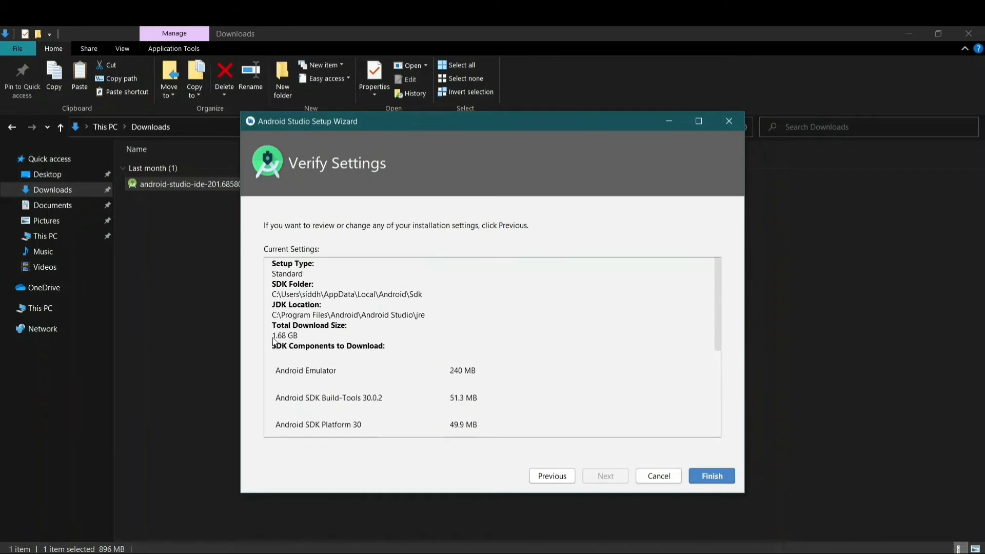
mouse_move(275, 336)
left_mouse_down()
mouse_move(318, 335)
mouse_move(269, 331)
left_mouse_up()
left_click_drag(448, 370, 504, 373)
left_click(513, 401)
scroll(479, 421, "down", 1)
left_click_drag(714, 284, 718, 375)
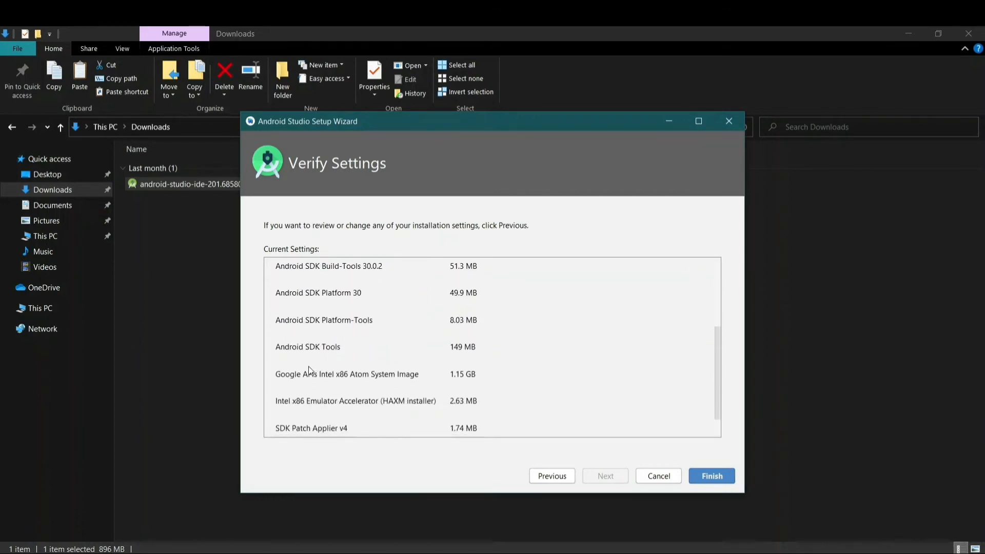
double_click(398, 374)
left_click_drag(449, 376, 505, 380)
- Download the SDK components with the details shown, and finish the setup wizard when the download completes
left_click(712, 476)
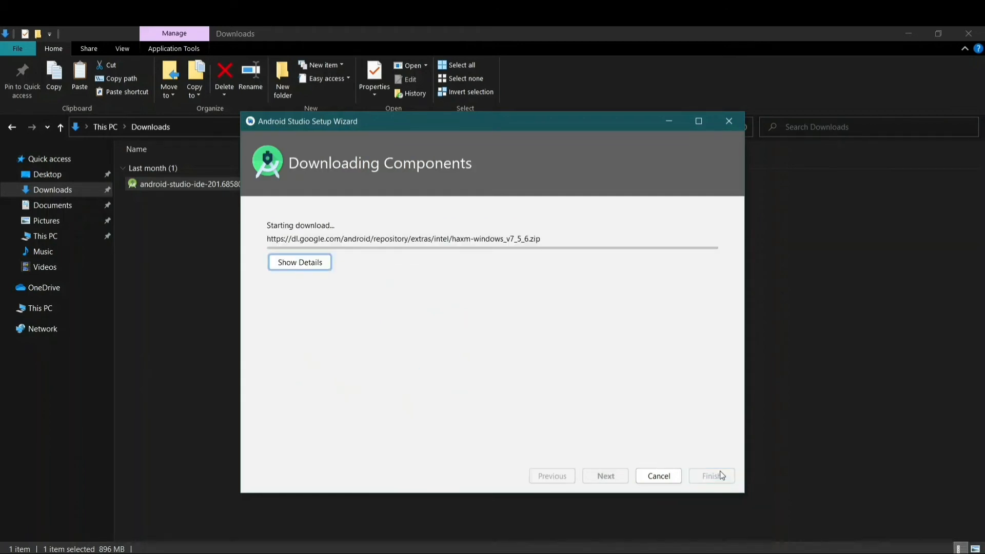
left_click(297, 262)
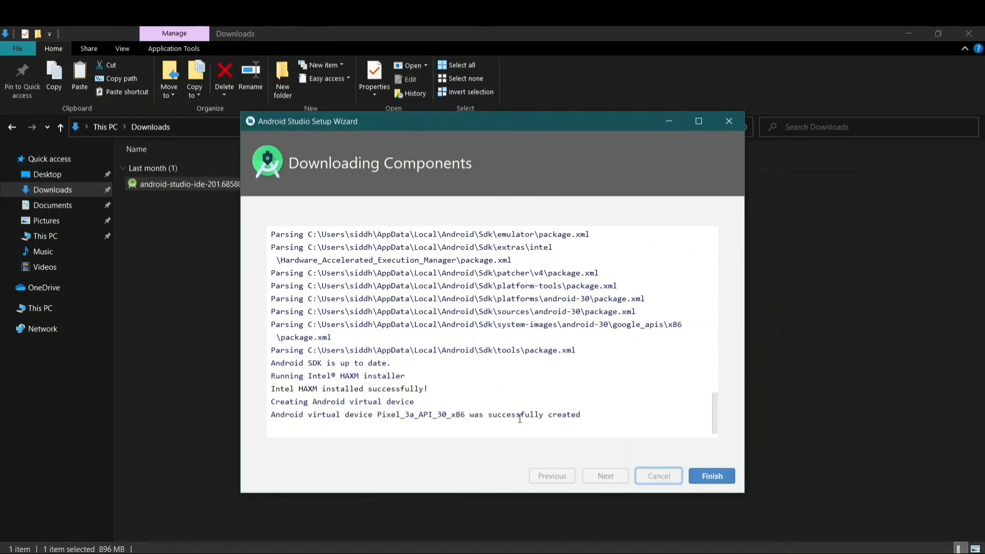
left_click(704, 479)
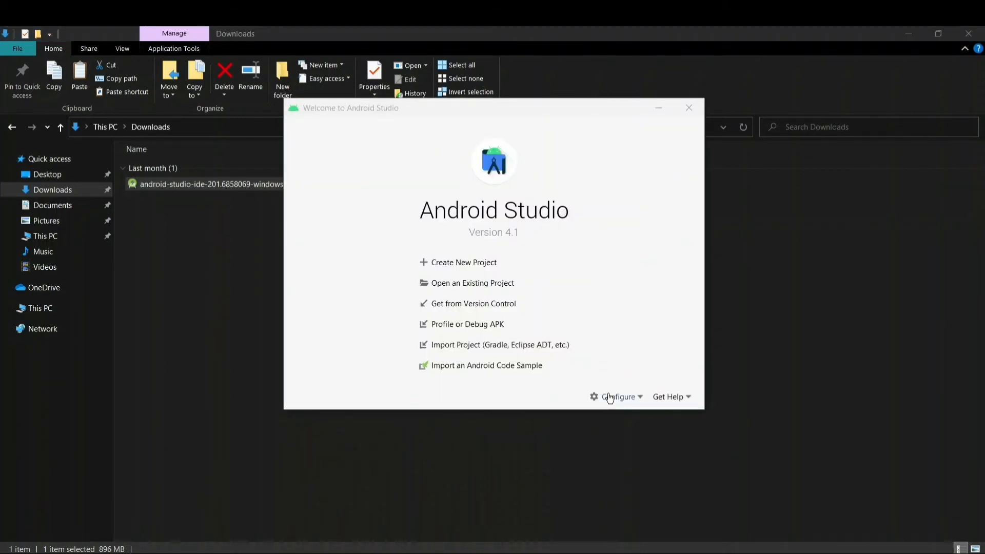
- Open the SDK Manager, show package details, and select Android SDK Platform 29 and Sources for Android 29 under Android 10.0 (Q)
left_click(616, 397)
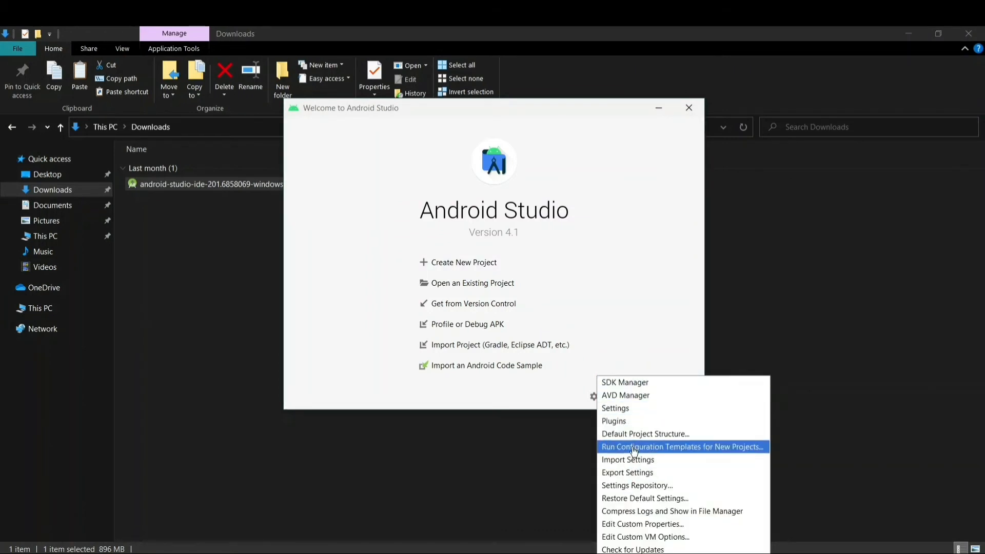
left_click(637, 388)
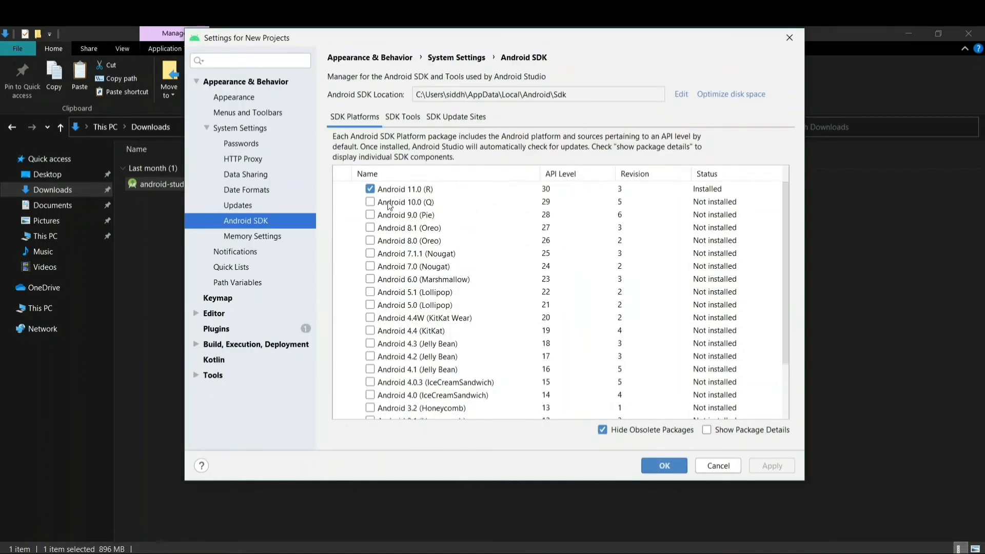
left_click(370, 215)
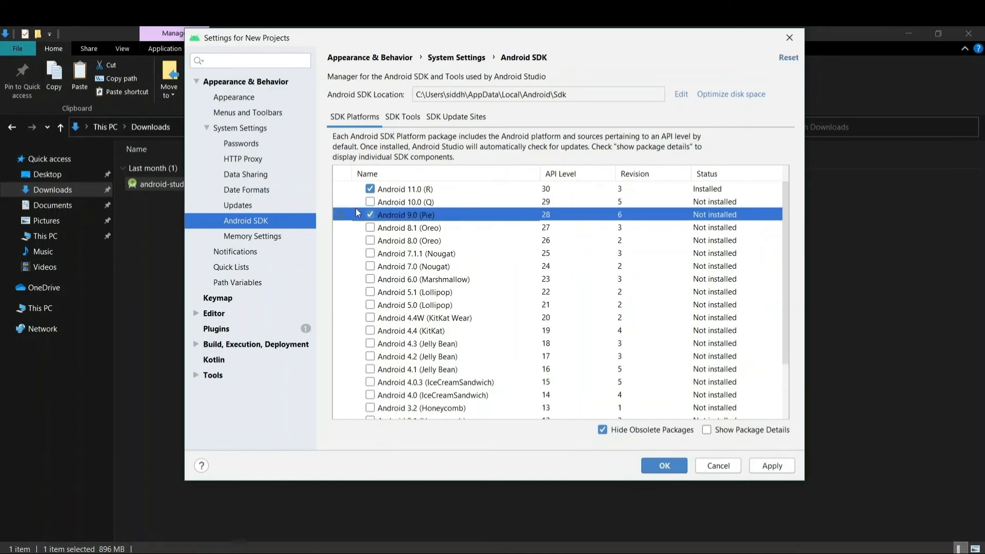
left_click(370, 215)
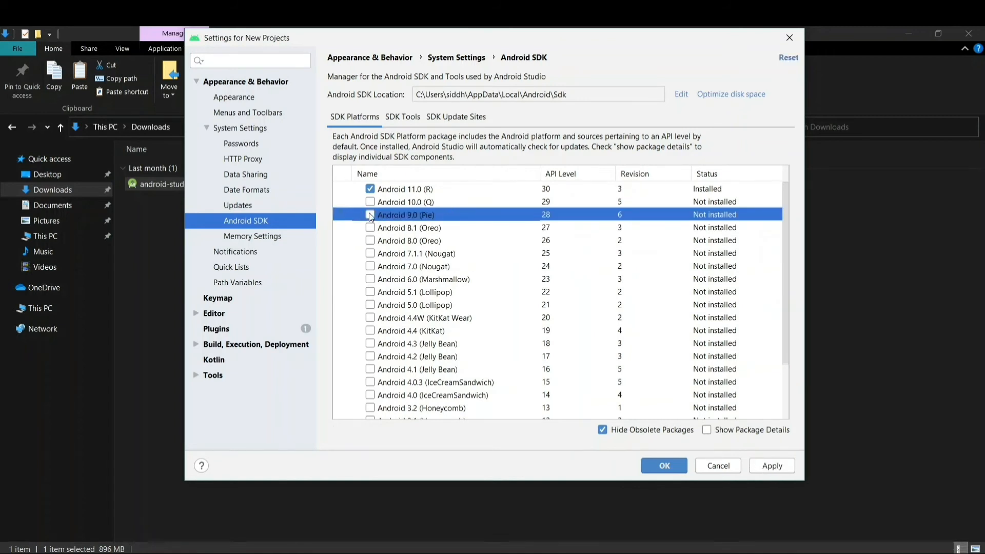
left_click(708, 431)
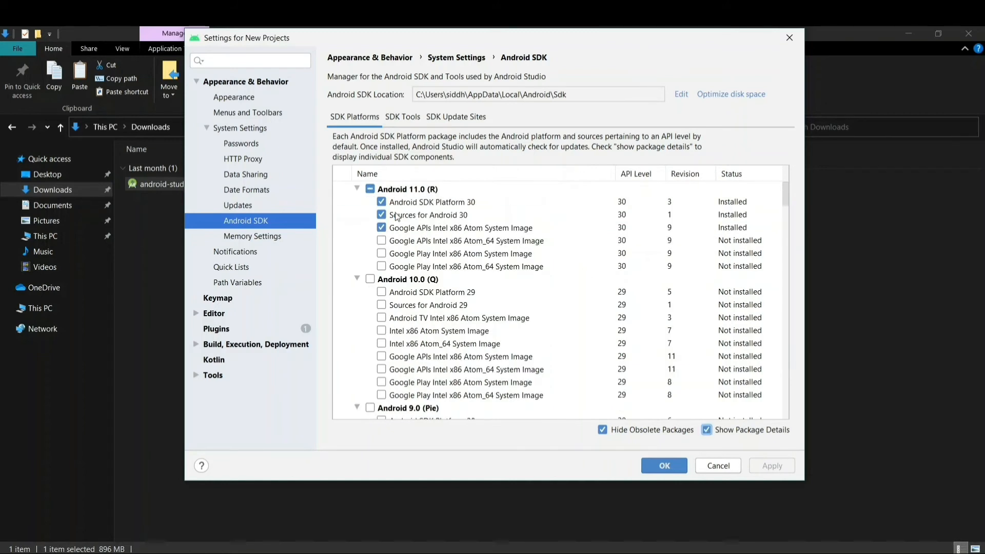
left_click(380, 292)
left_click(382, 305)
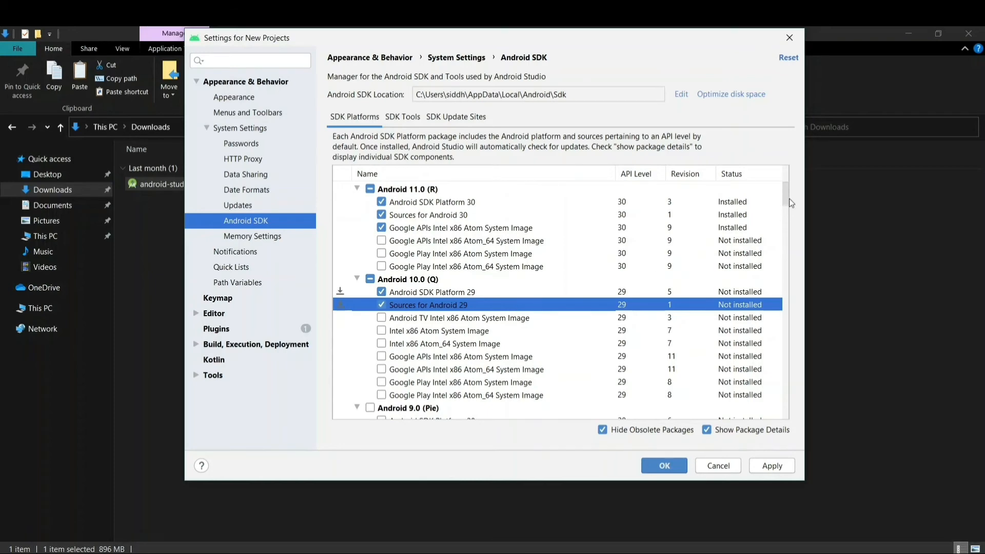
- Select Google APIs, Android SDK Platform 19, and Sources for Android 19 under Android 4.4 (KitKat)
scroll(790, 209, "down", 7)
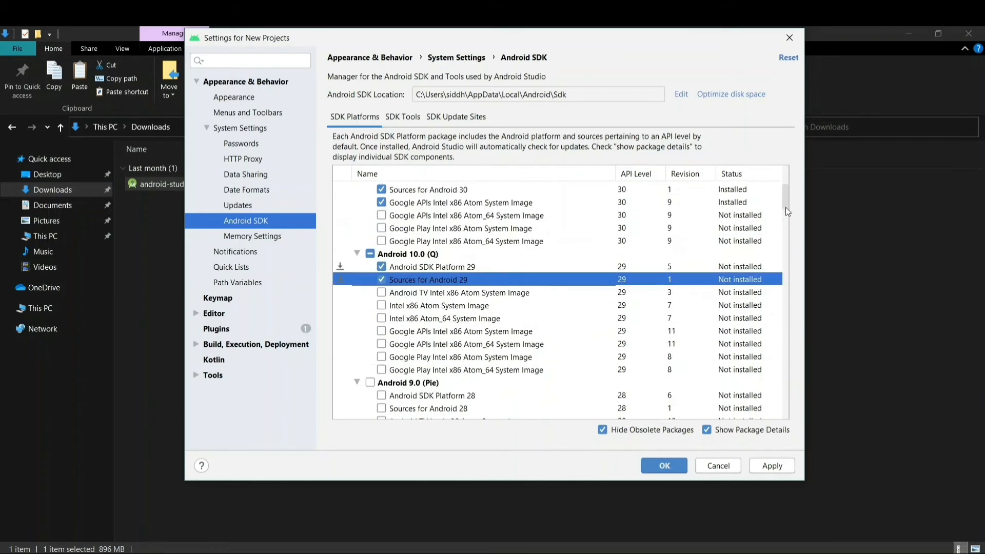
scroll(795, 244, "down", 10)
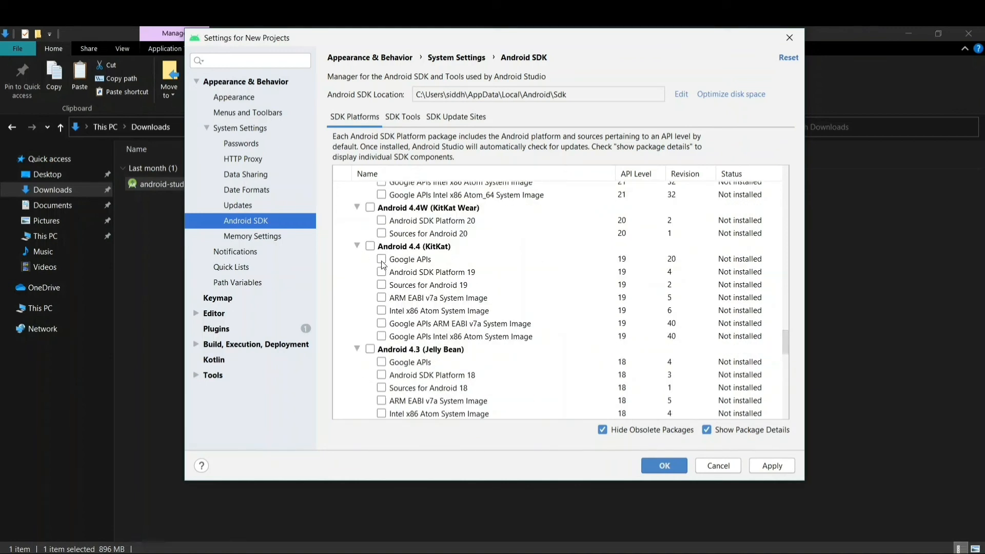
left_click(381, 259)
left_click(381, 273)
left_click(381, 285)
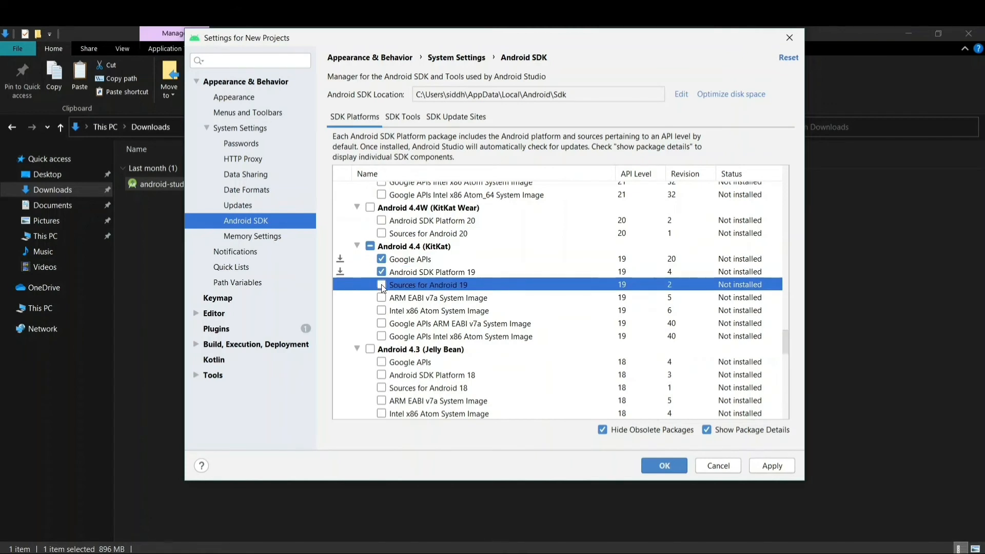
- Select Google APIs, Android SDK Platform 18, and Sources for Android 18 under Android 4.3 (Jelly Bean)
left_click(382, 362)
left_click(382, 375)
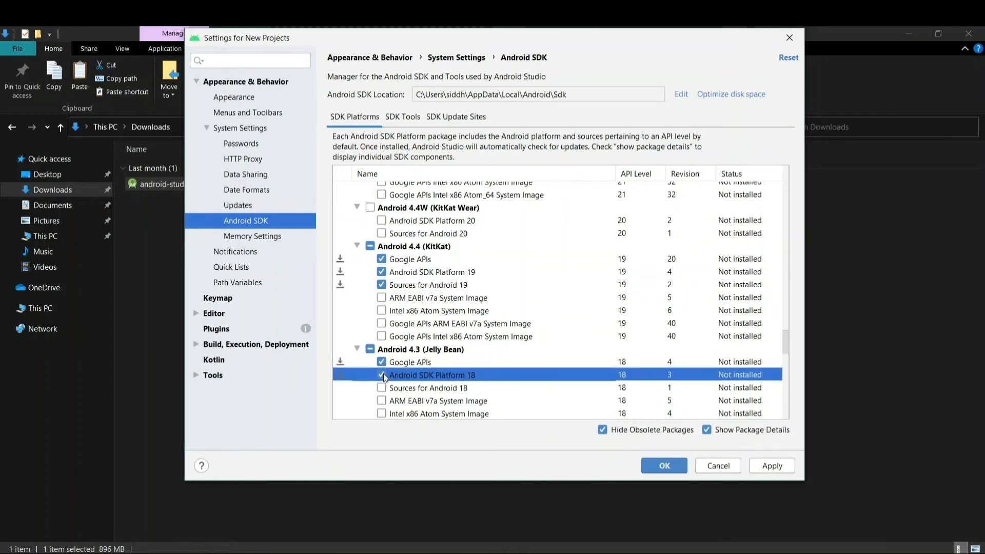
left_click(383, 388)
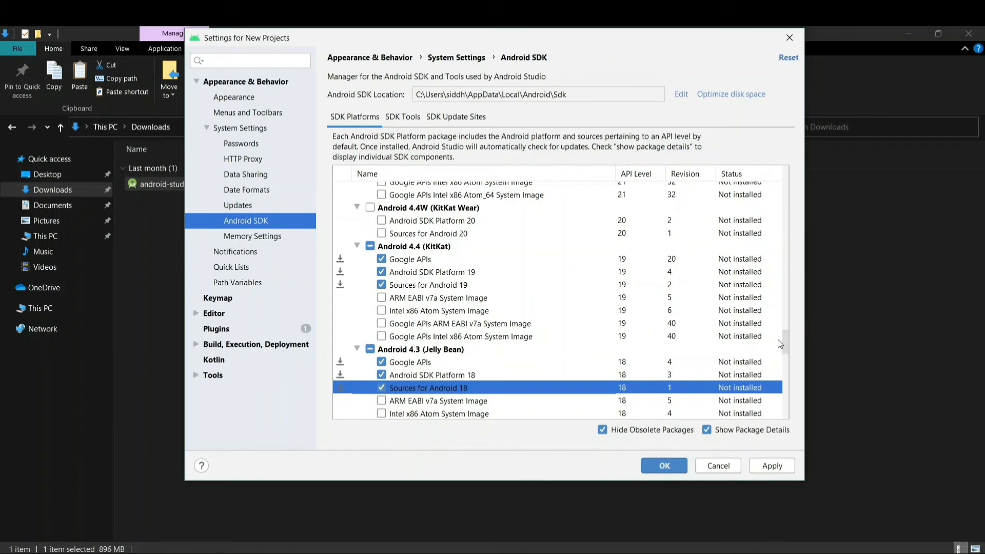
- Select Google APIs, Android SDK Platform 24, and Sources for Android 24 under Android 7.0 (Nougat)
left_click_drag(785, 340, 793, 267)
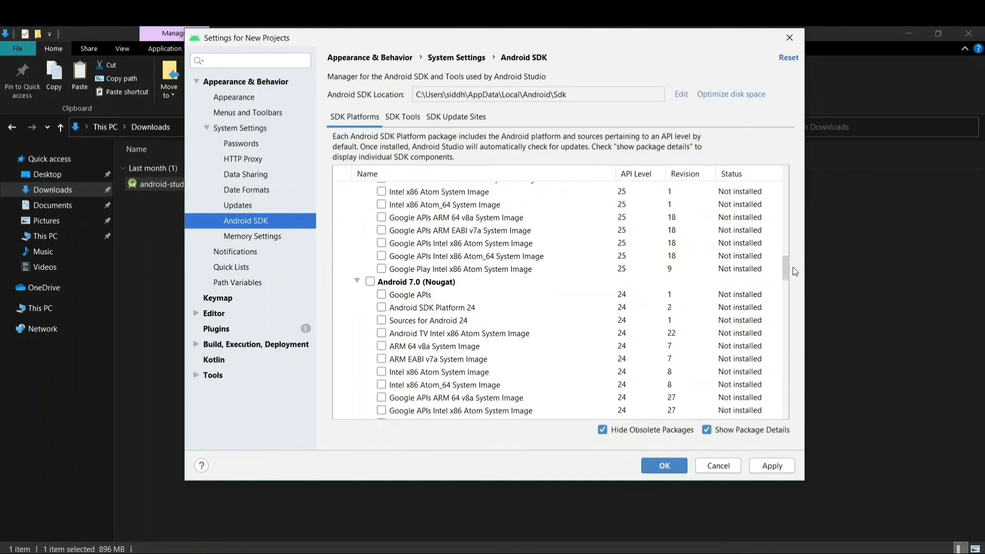
left_click(381, 295)
left_click(387, 307)
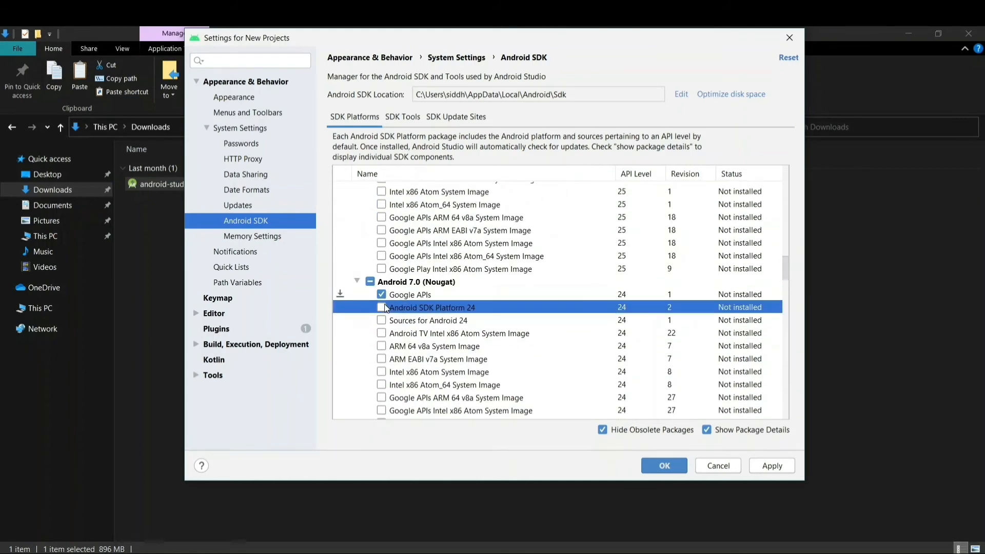
left_click(382, 307)
left_click(382, 320)
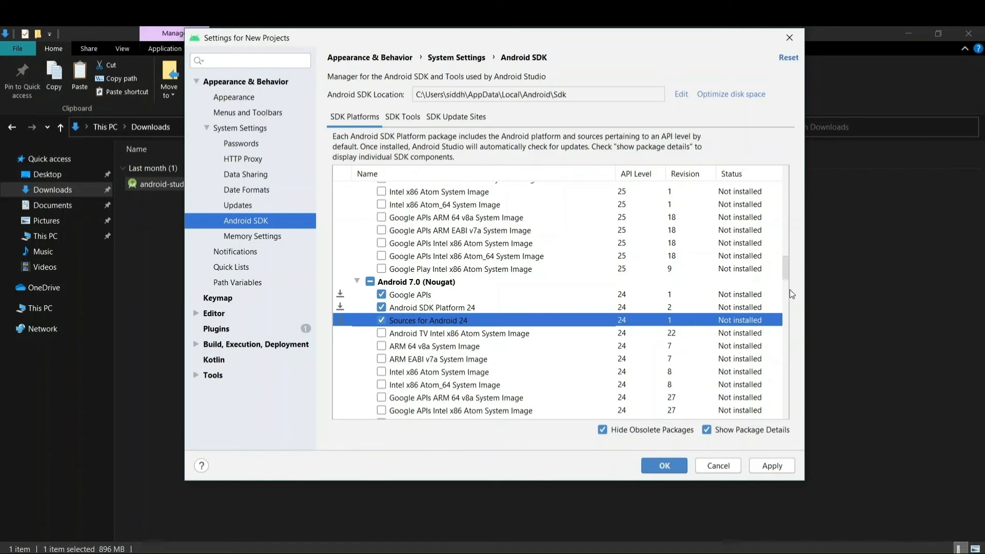
- Select Google APIs, Android SDK Platform 23, and Sources for Android 23 under Android 6.0 (Marshmallow)
left_click_drag(789, 279, 791, 295)
left_click(383, 315)
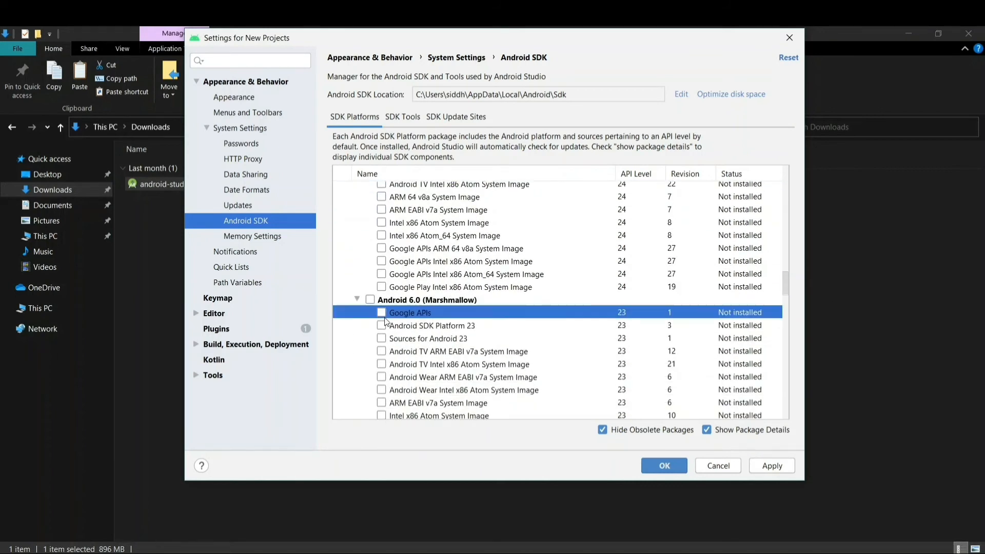
left_click(382, 325)
left_click(382, 338)
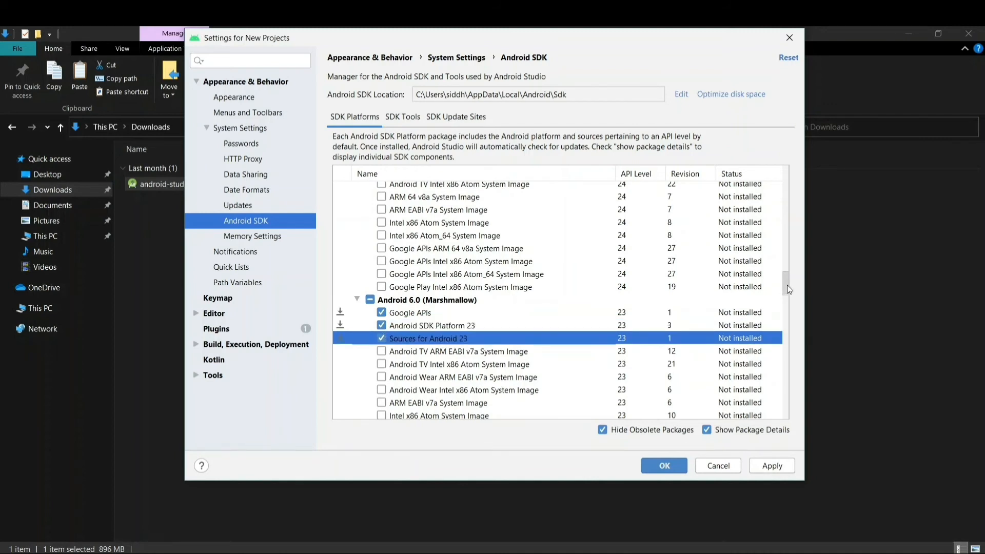
- Select Android SDK Platform 26, Sources for Android 26, and Android TV Intel x86 Atom System Image under Android 8.0 (Oreo)
left_click_drag(788, 285, 787, 249)
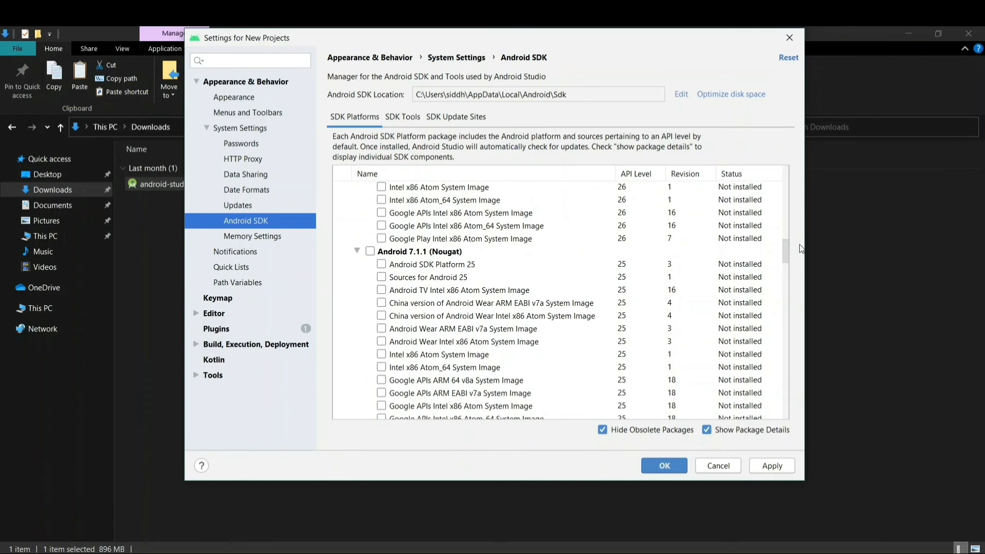
left_click_drag(785, 256, 784, 238)
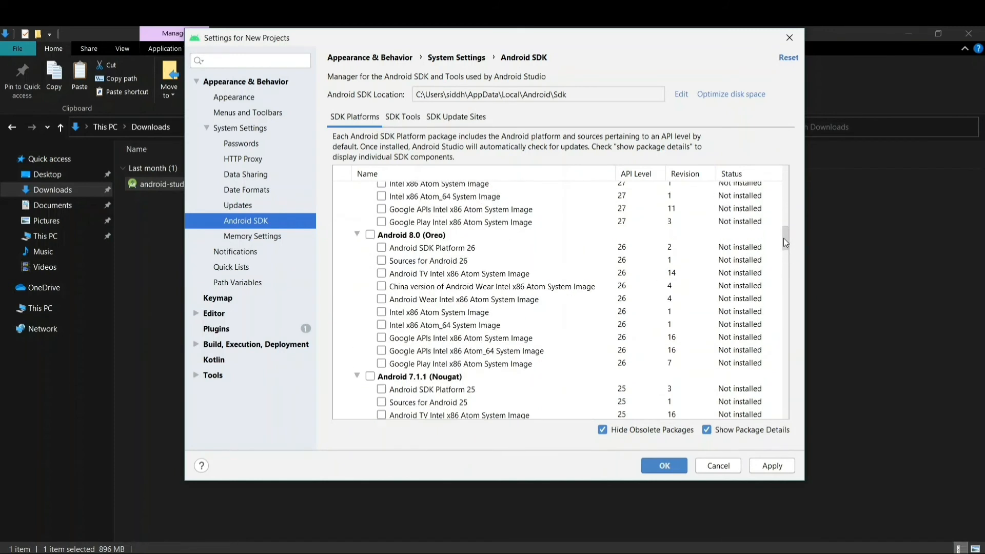
left_click(381, 247)
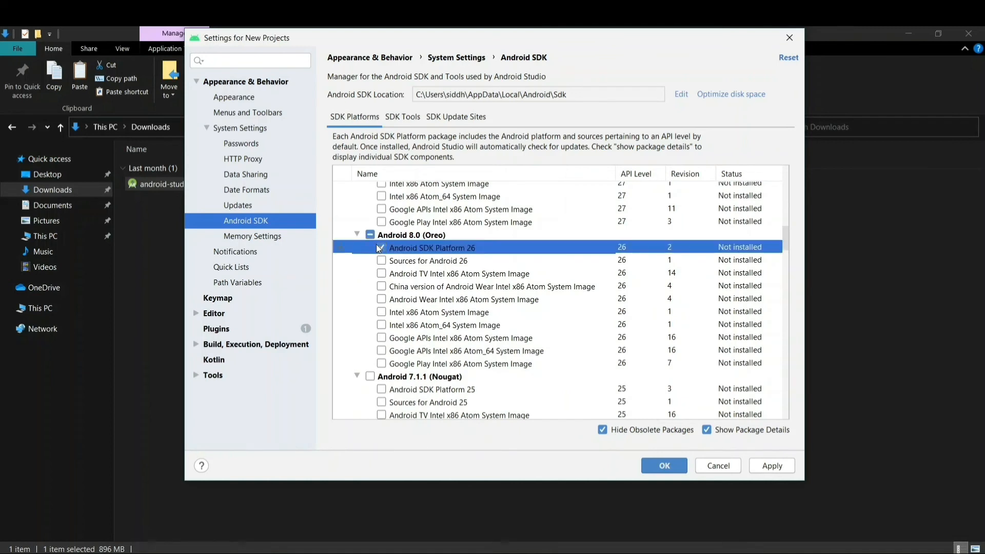
left_click(382, 260)
left_click(381, 273)
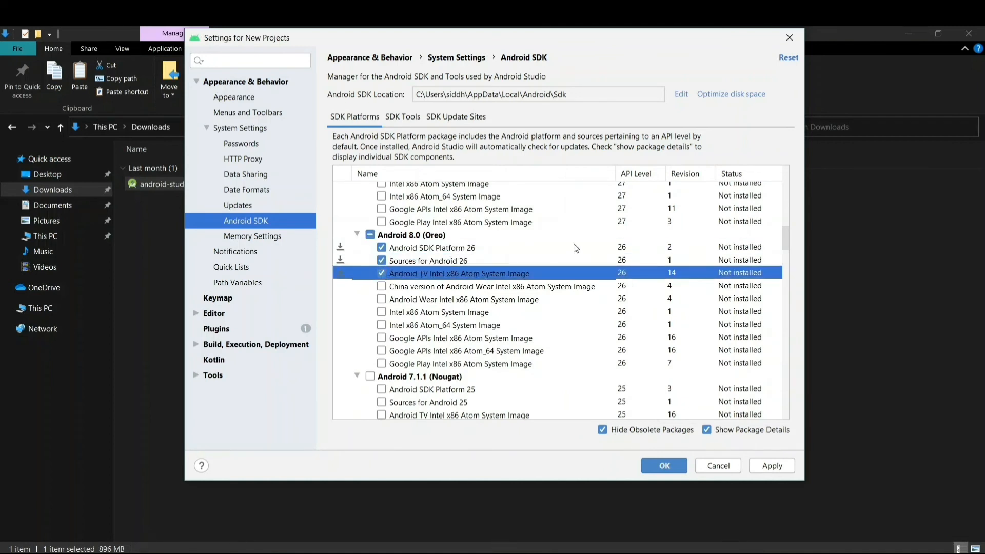
- Apply the SDK package selection, review the components and disk usage, and confirm their installation
left_click_drag(788, 235, 798, 201)
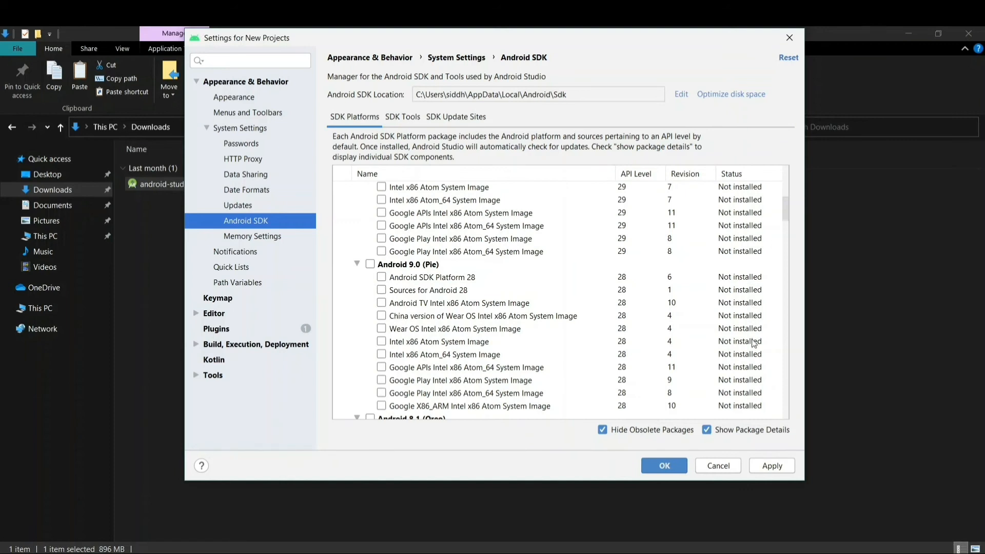
left_click(781, 474)
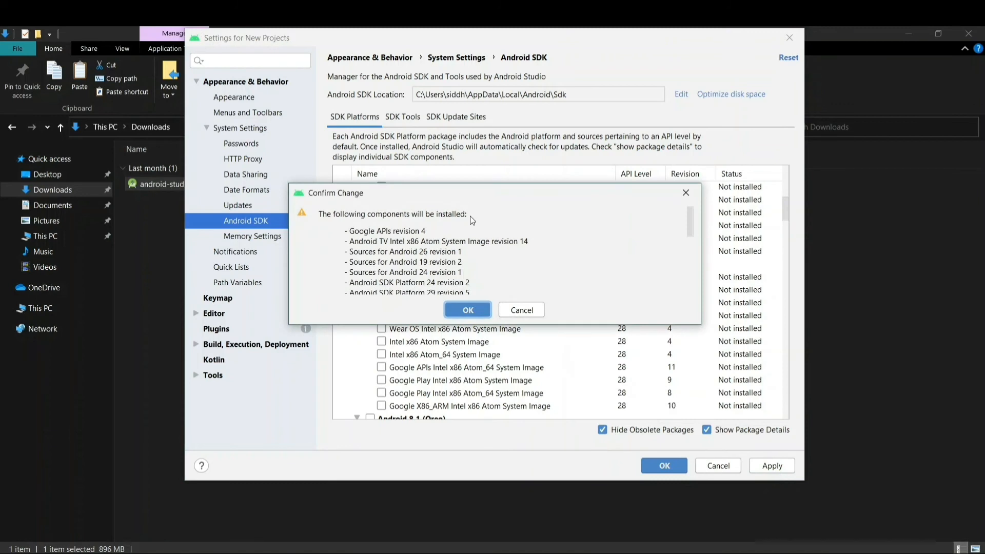
left_click_drag(689, 230, 692, 316)
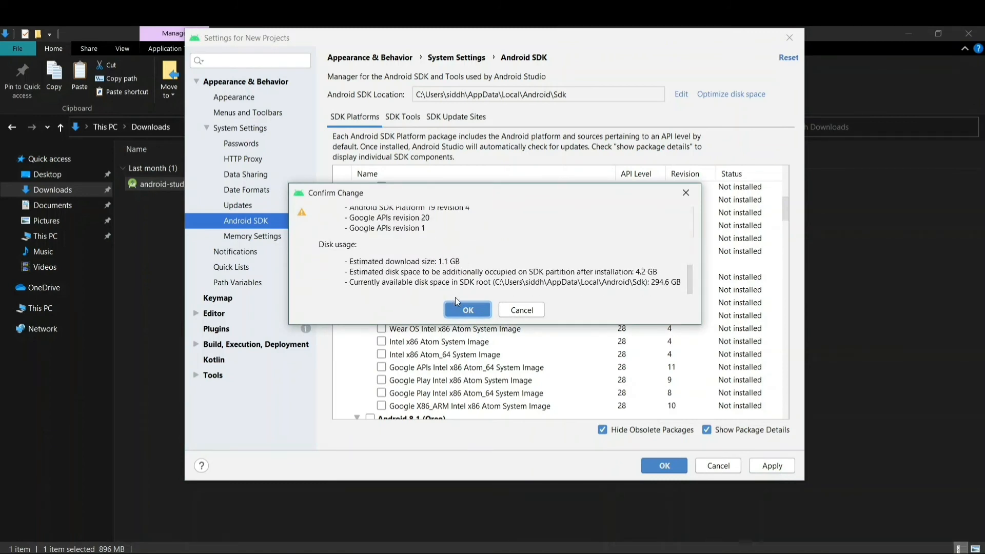
left_click(464, 309)
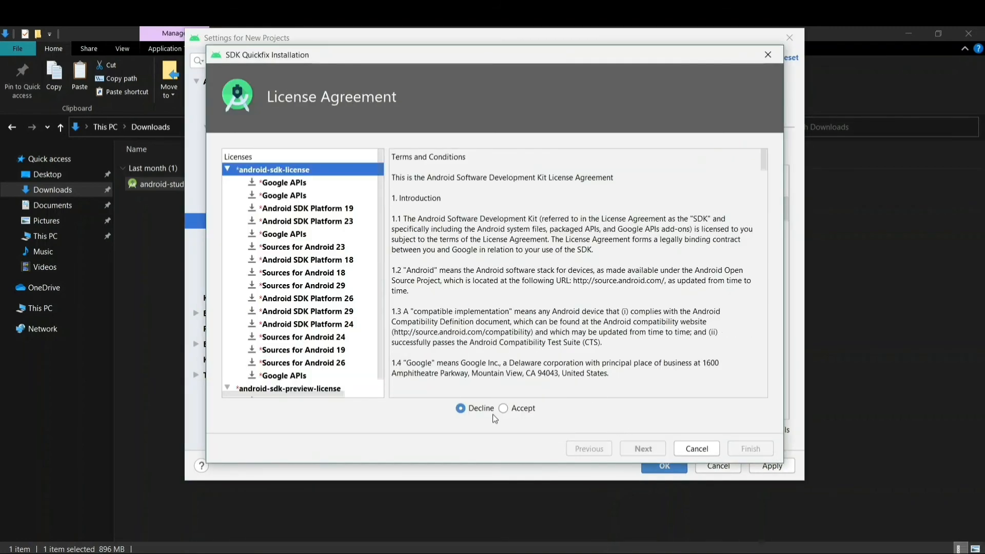
- Review the SDK package licenses, try accepting the android-sdk-license terms, and cancel the SDK Quickfix installation
left_click(510, 412)
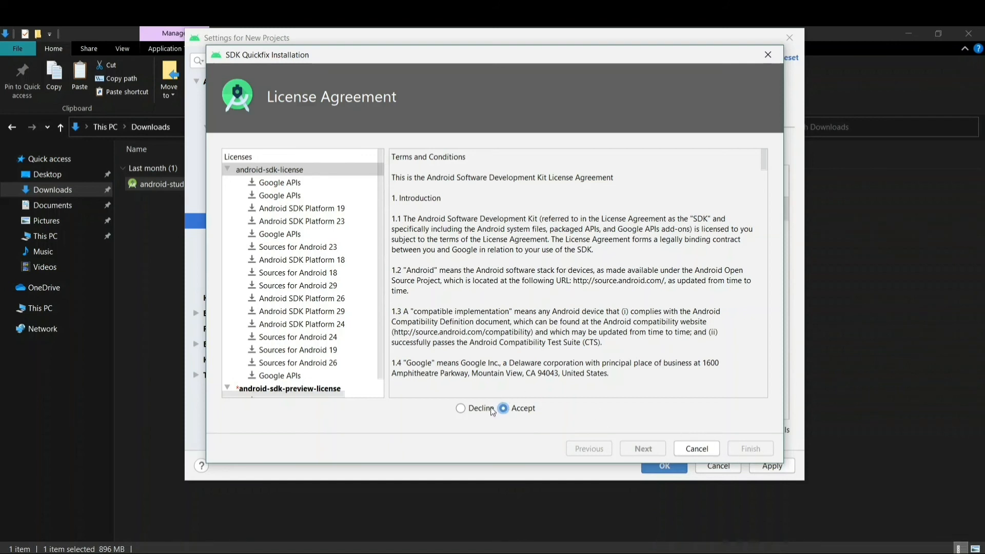
left_click(468, 407)
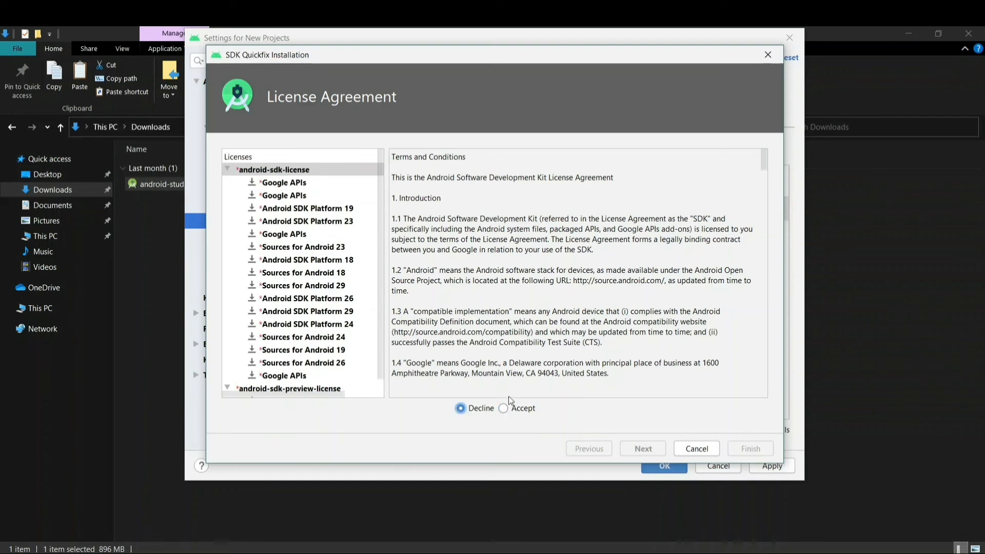
left_click(232, 168)
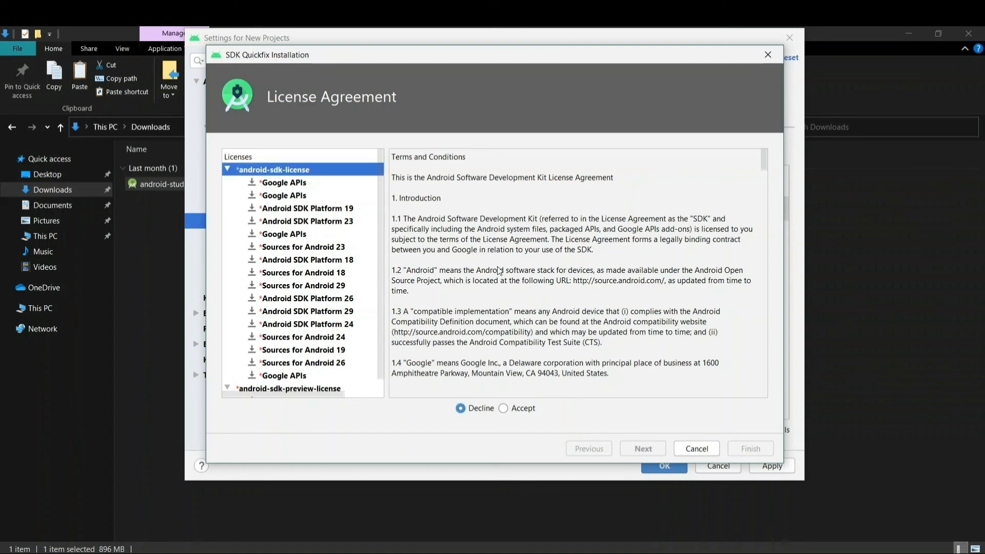
scroll(381, 248, "down", 1)
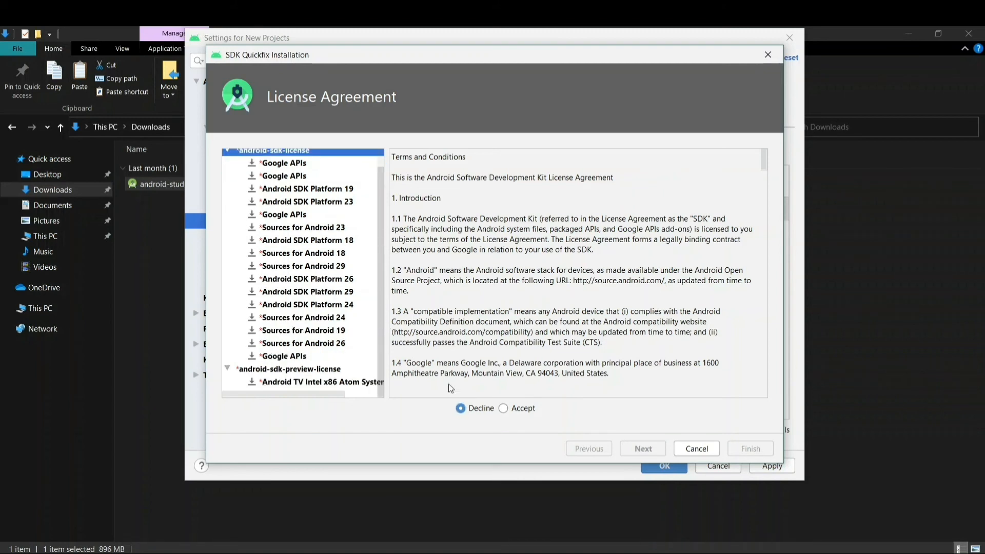
left_click(503, 408)
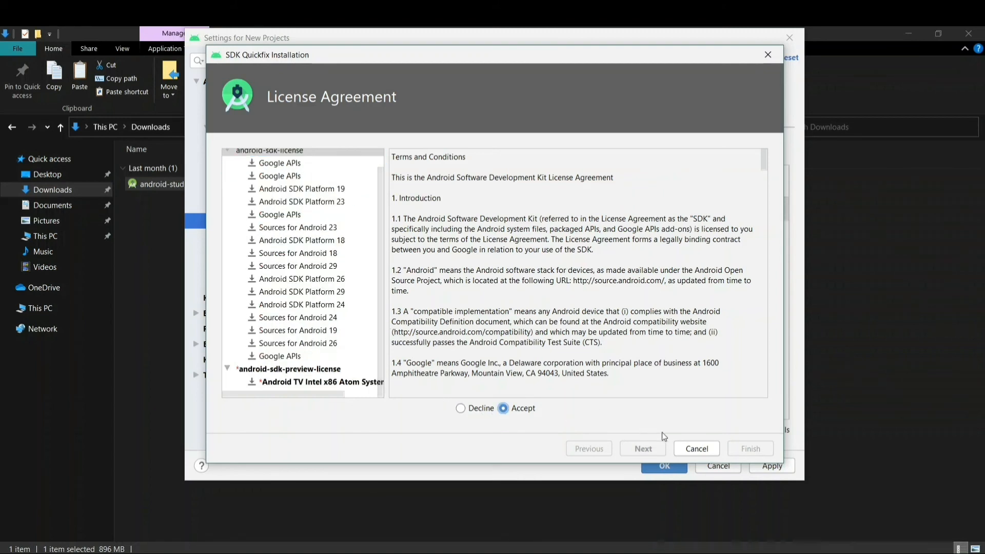
left_click(691, 450)
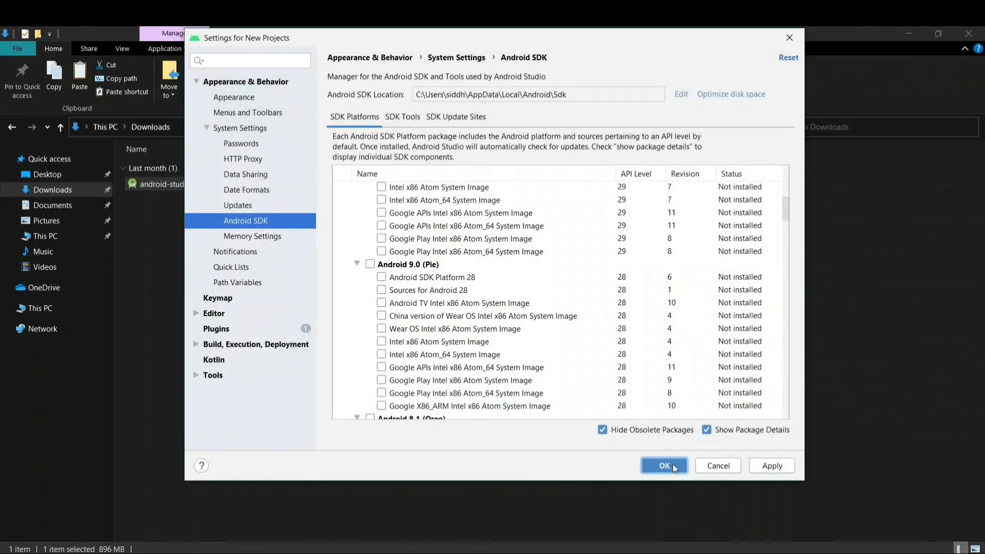
- Close the SDK settings and start a new project from the Basic Activity phone and tablet template
left_click(672, 464)
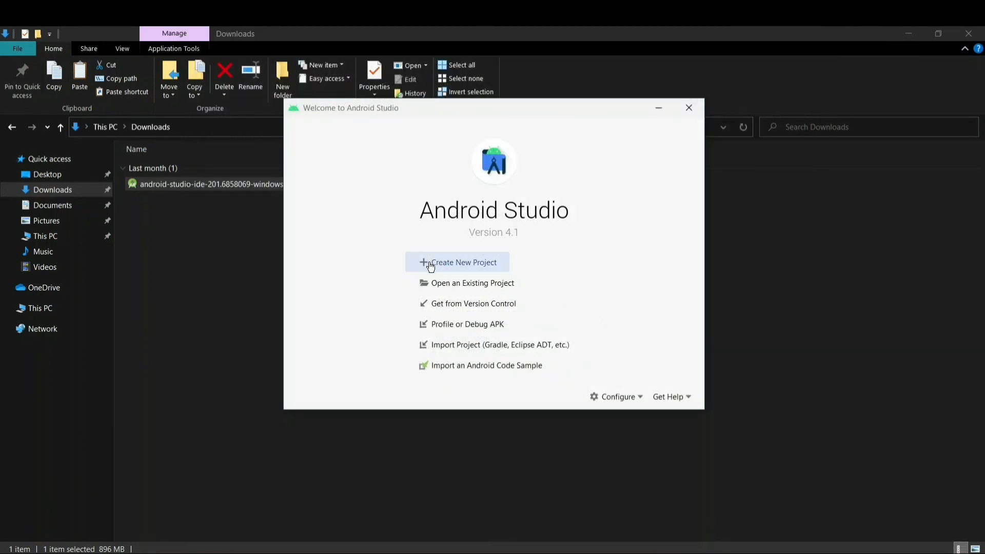
left_click(473, 263)
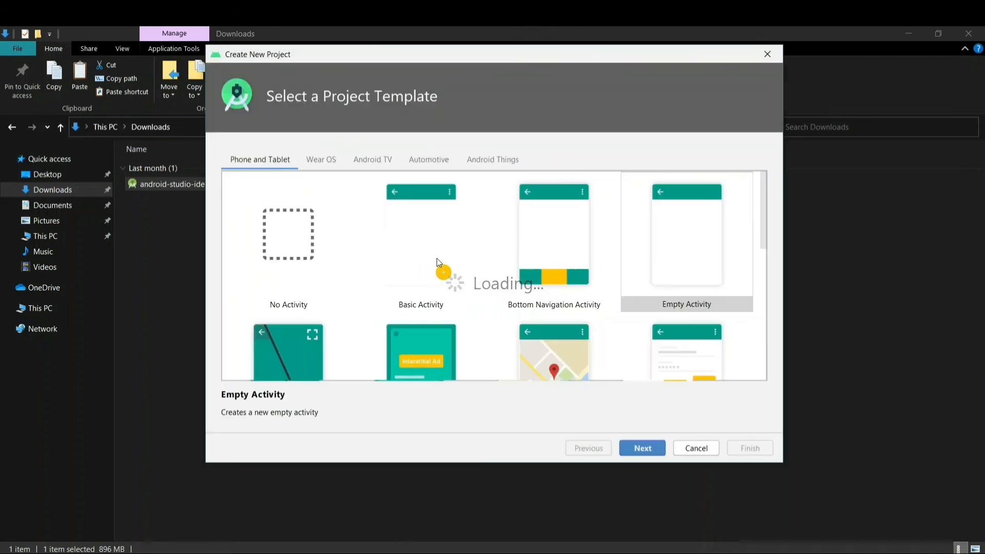
left_click(396, 217)
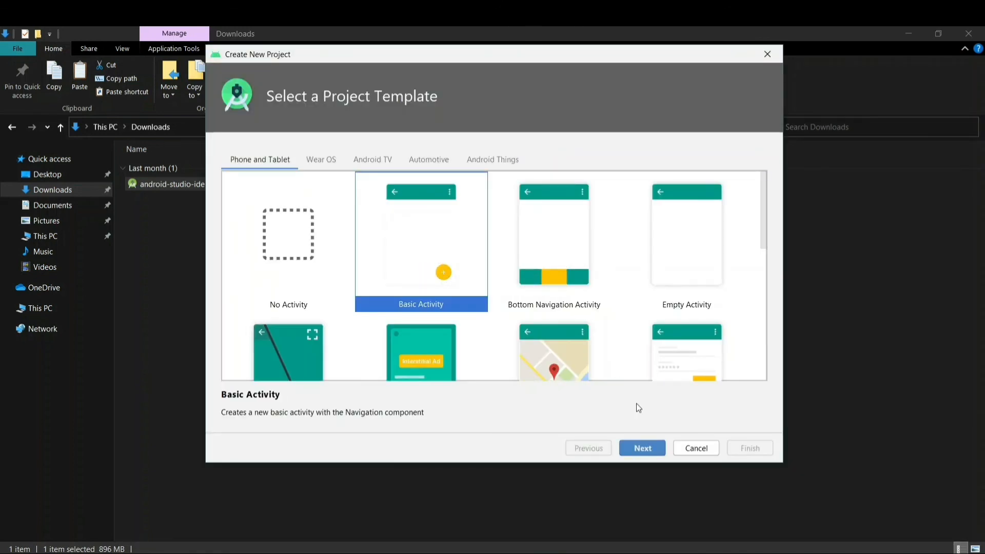
left_click(639, 447)
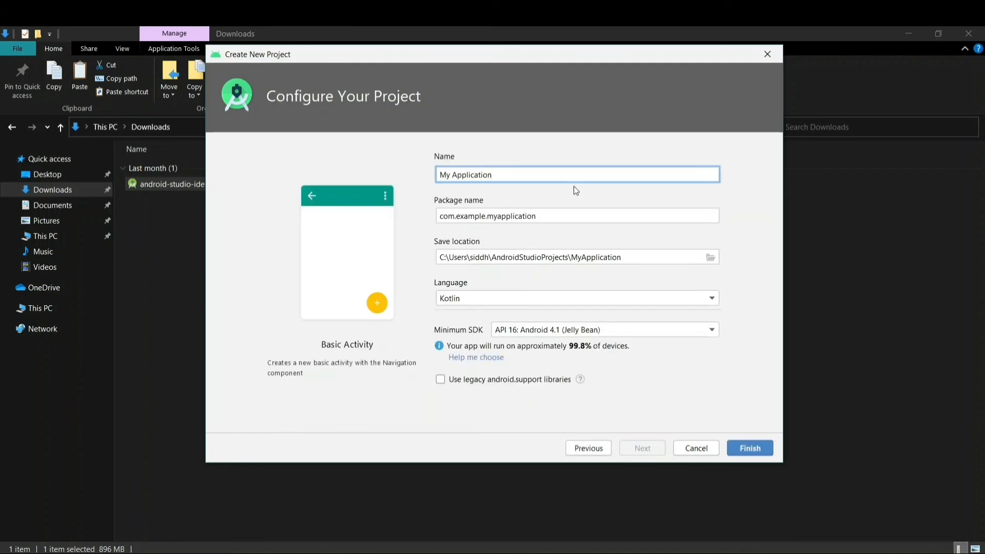
- Set the project language to Java and the minimum SDK to API 16: Android 4.1 (Jelly Bean), and create the project
left_click(528, 297)
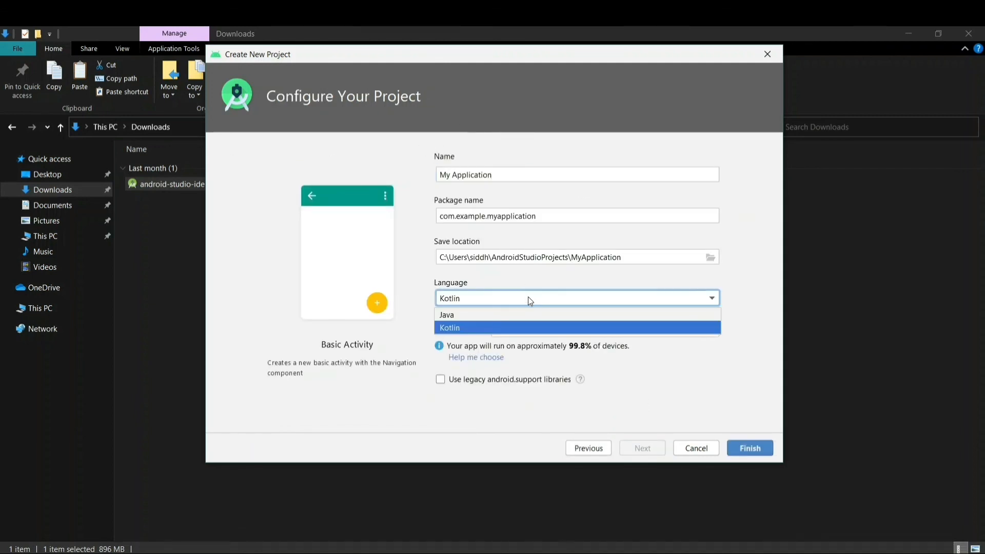
left_click(506, 317)
left_click(526, 330)
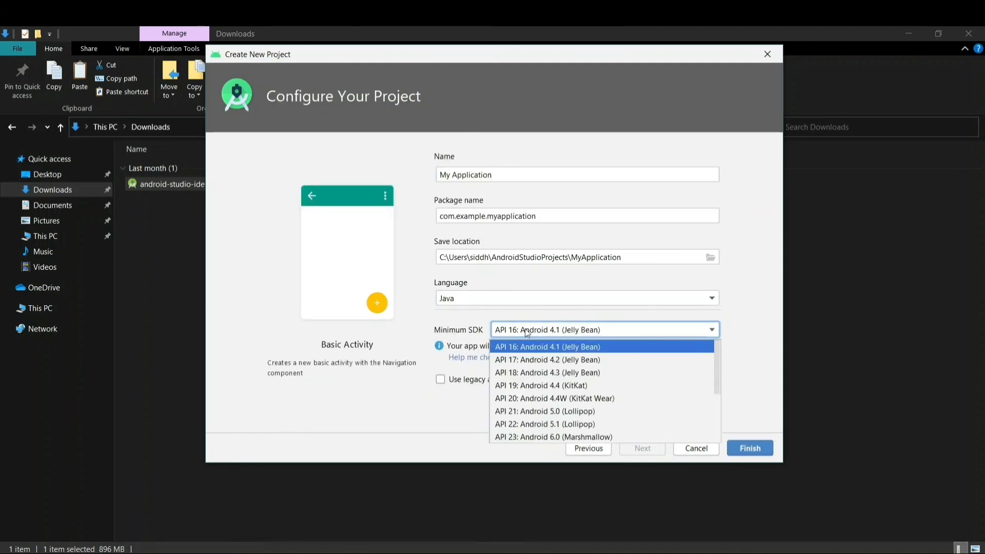
left_click(542, 350)
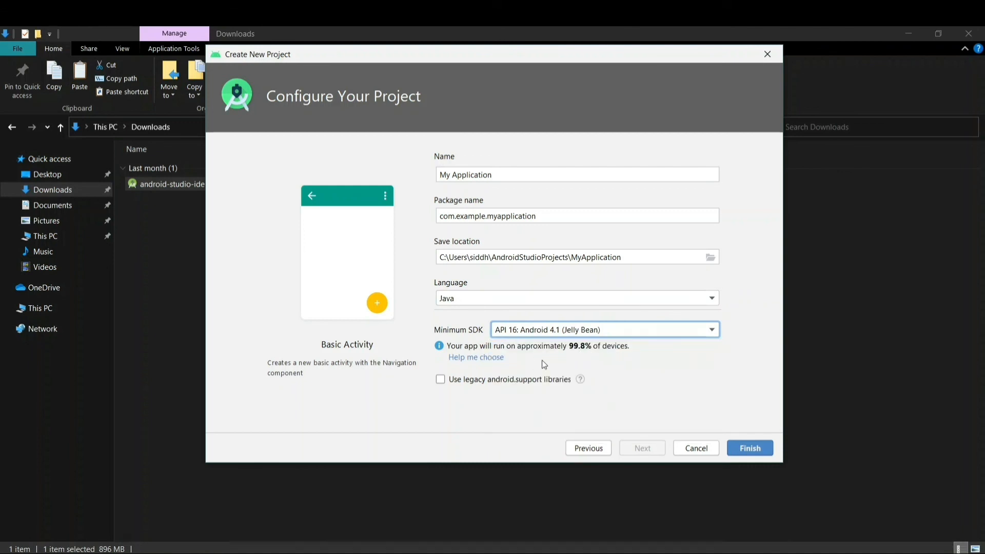
left_click(756, 451)
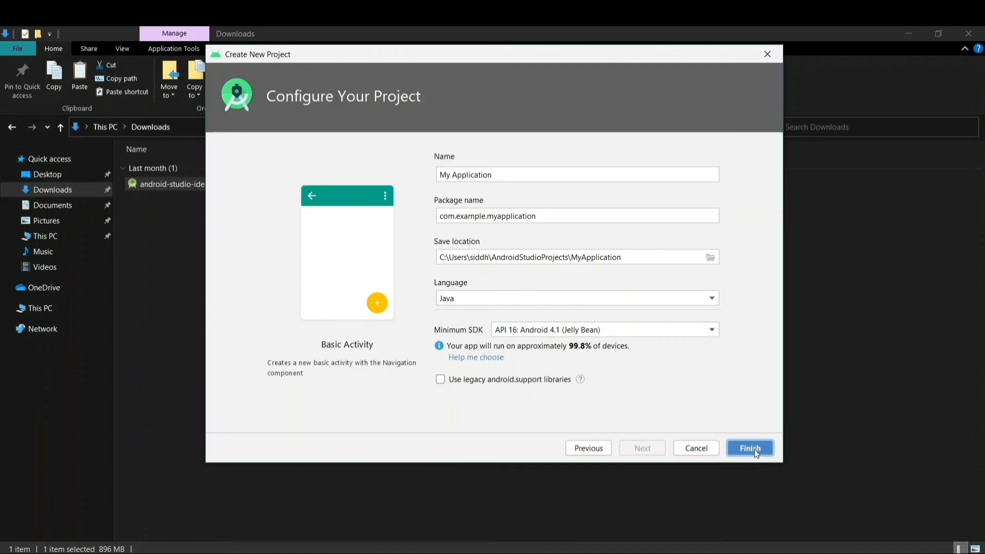
left_click(750, 449)
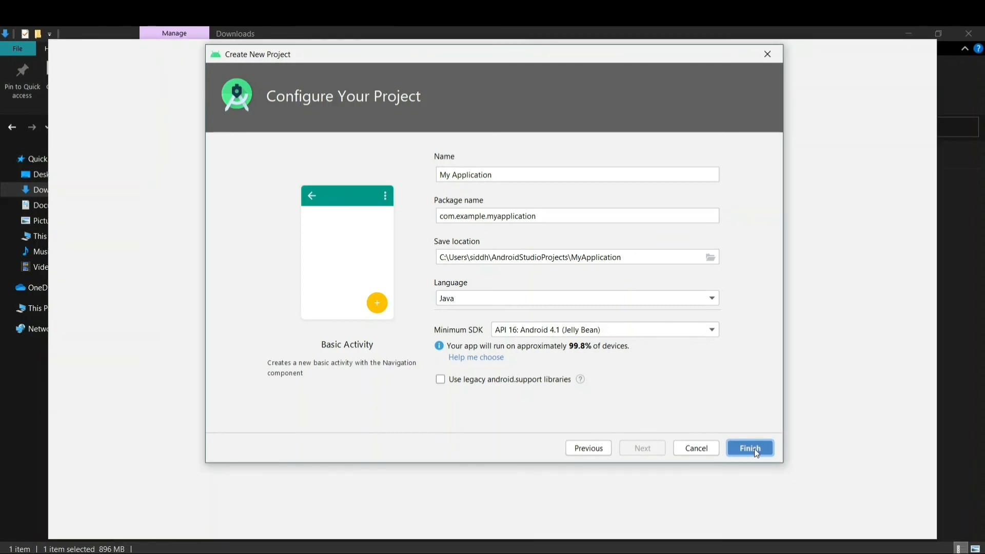